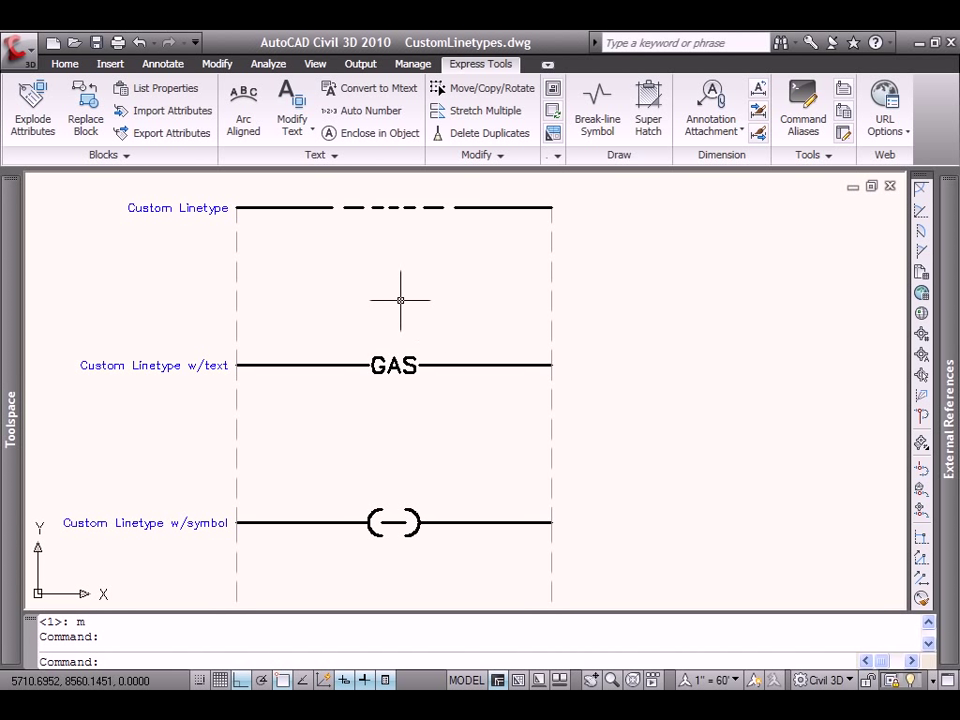
{"action": "middle_click_drag", "start_coordinate": [296, 251], "coordinate": [358, 257]}
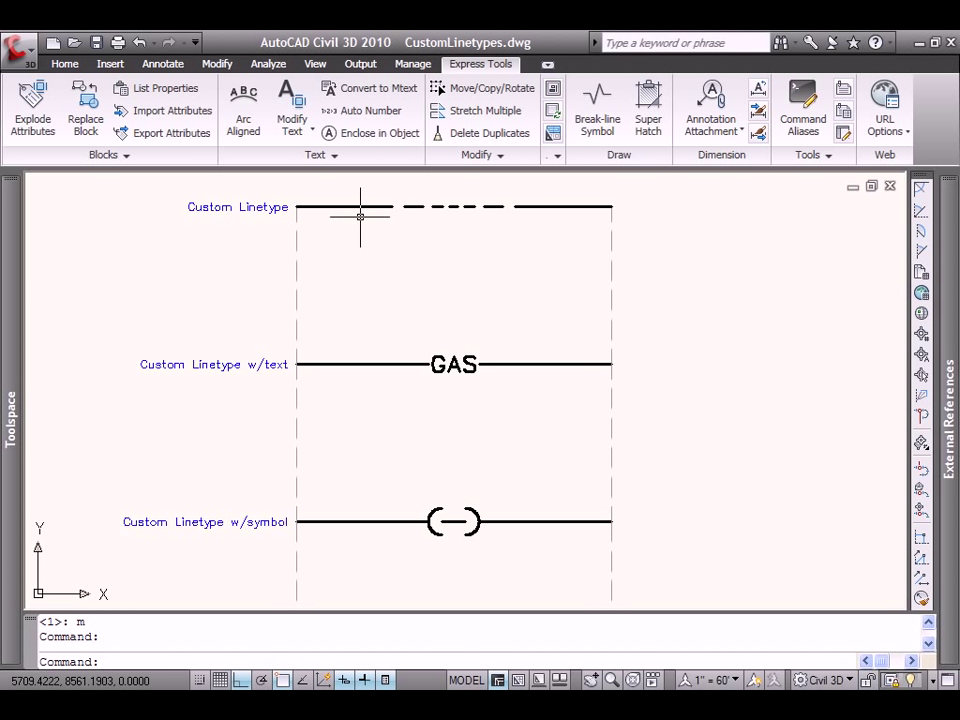
{"action": "left_click", "coordinate": [563, 207]}
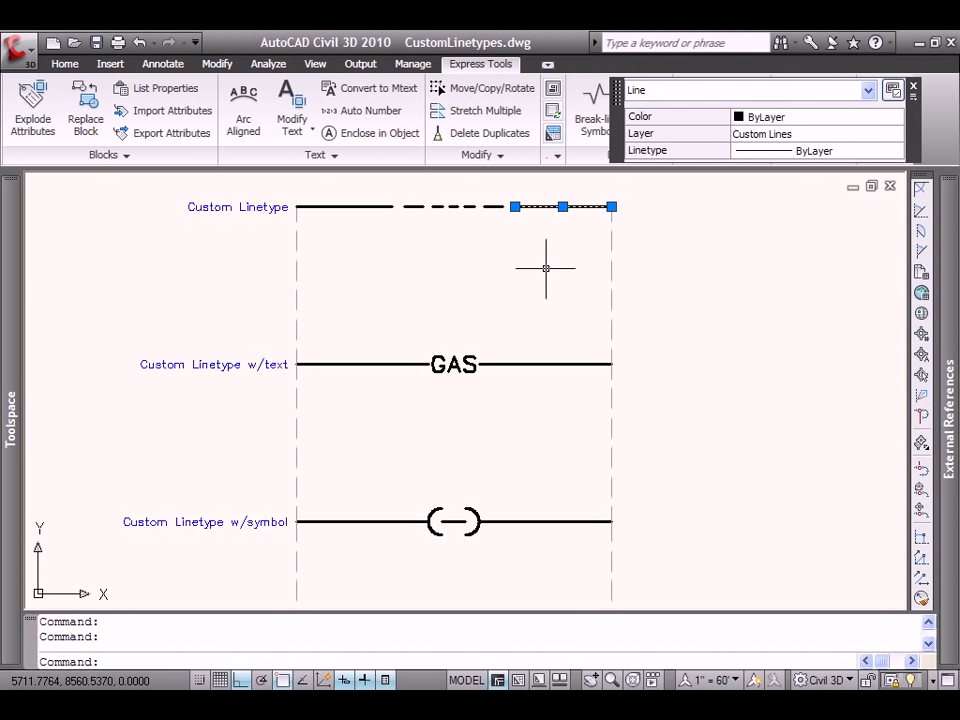
{"action": "key", "text": "Escape"}
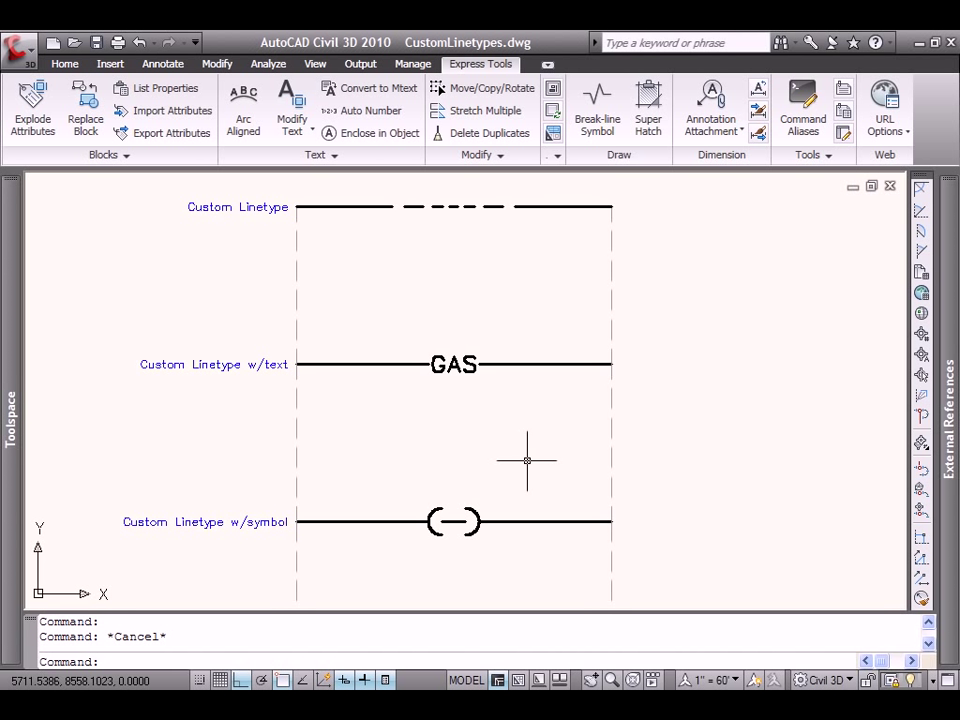
{"action": "middle_click_drag", "start_coordinate": [531, 455], "coordinate": [452, 470]}
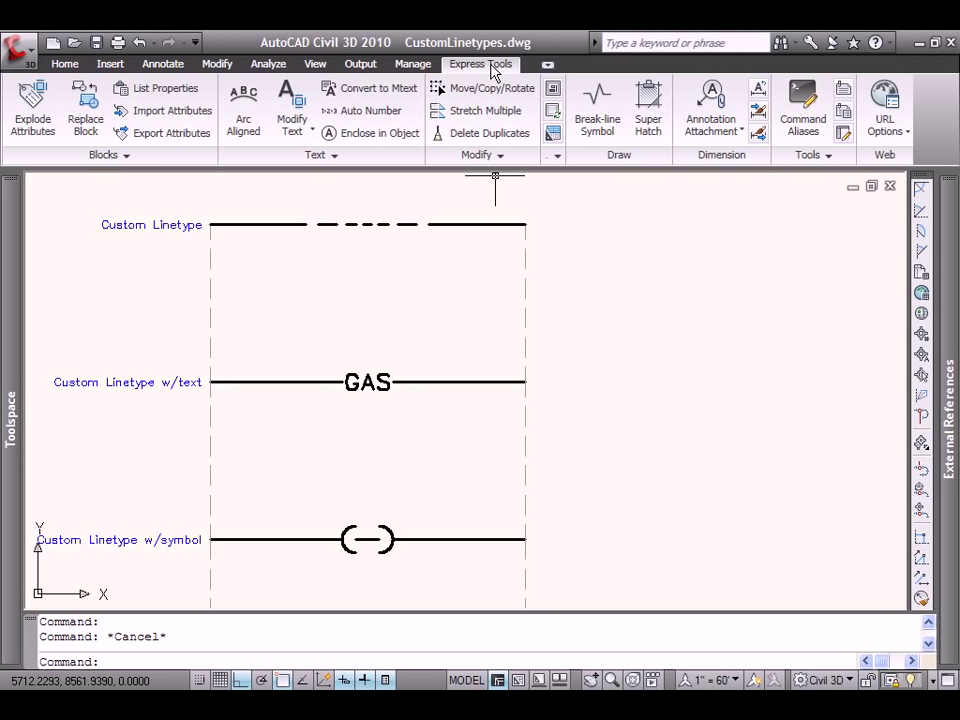
- Start Make Linetype and save the linetype definition file as CL1 on the Desktop
{"action": "left_click", "coordinate": [822, 156]}
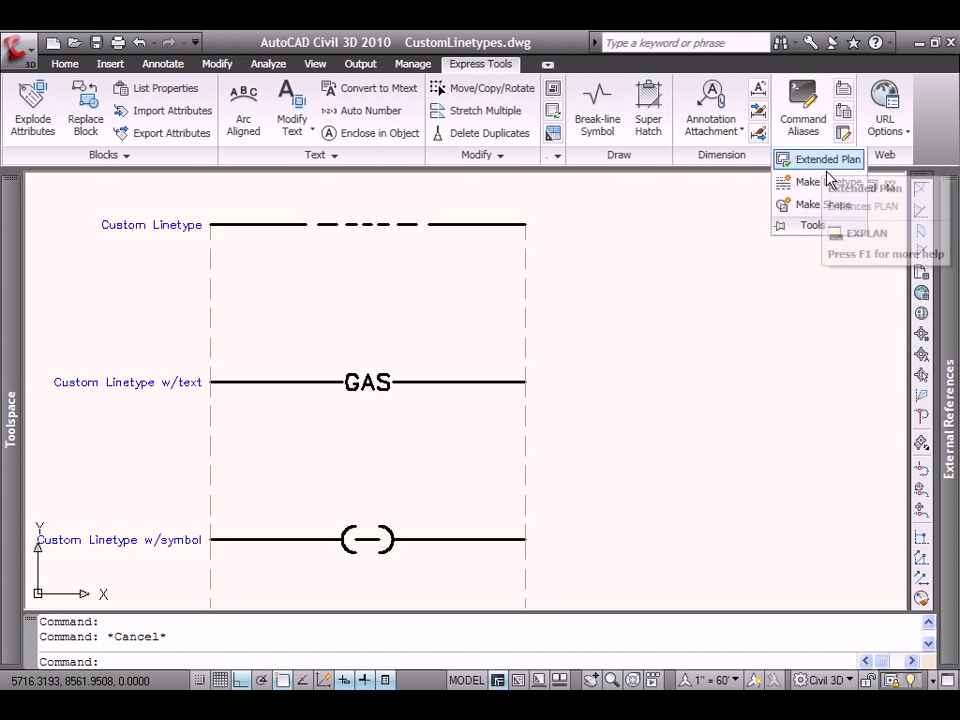
{"action": "left_click", "coordinate": [818, 183]}
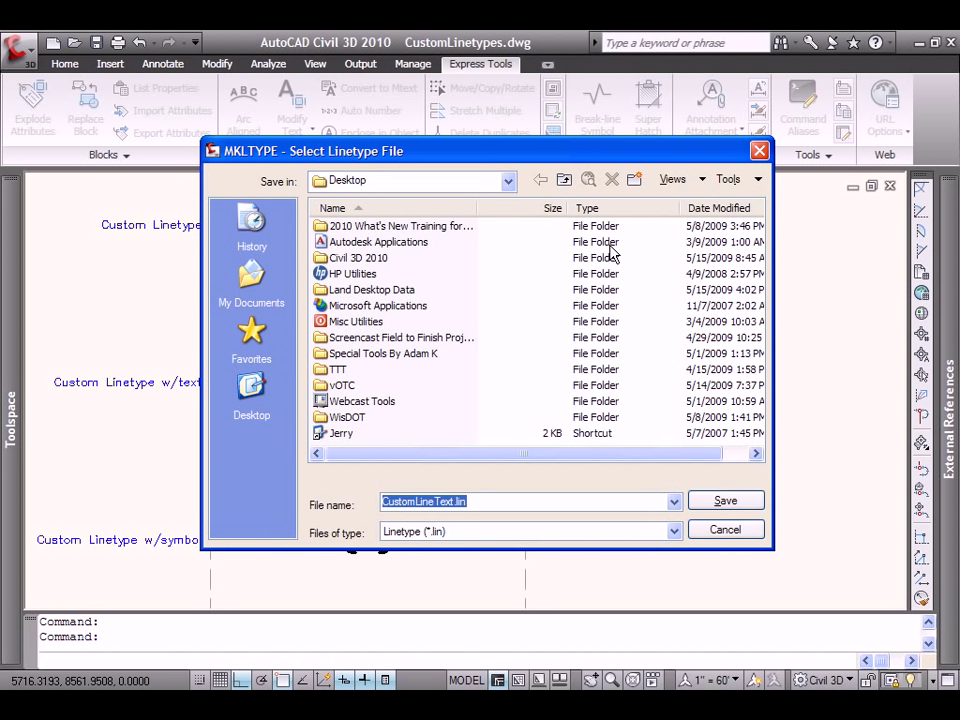
{"action": "left_click_drag", "start_coordinate": [470, 500], "coordinate": [371, 505]}
{"action": "type", "text": "CL1"}
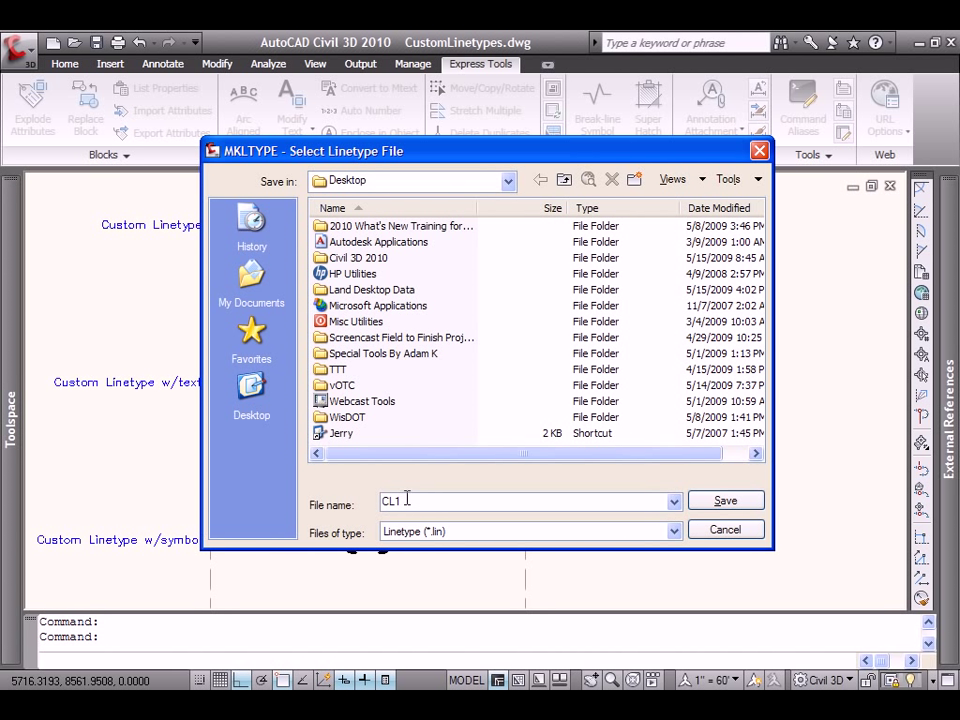
{"action": "left_click", "coordinate": [718, 503]}
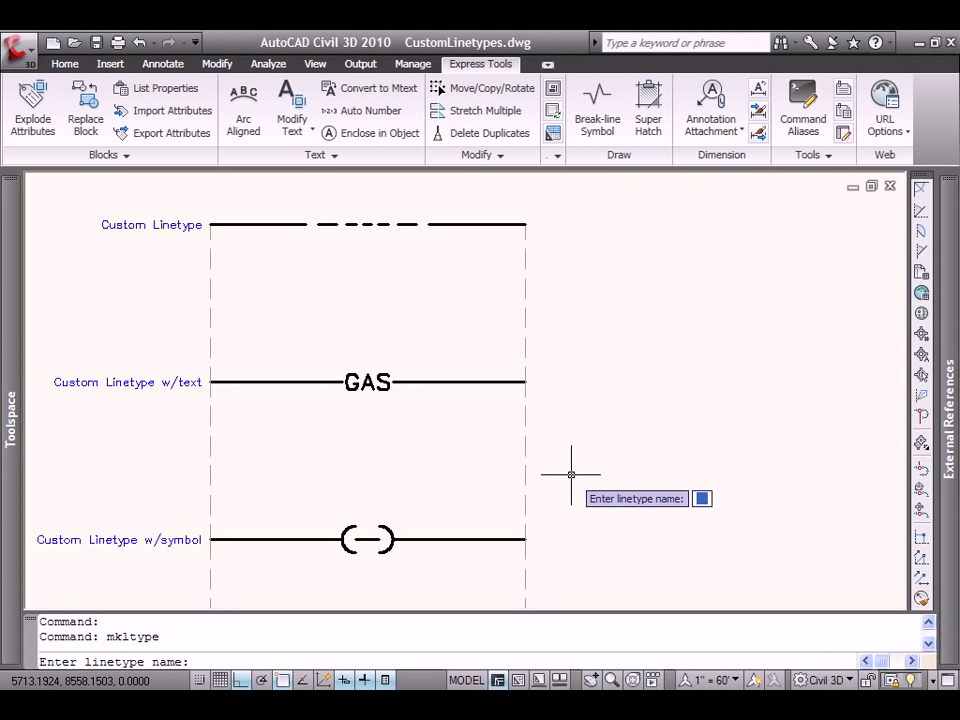
- Name the linetype CL1 and give it the description "Custom Line"
{"action": "type", "text": "CL1"}
{"action": "key", "text": "Return"}
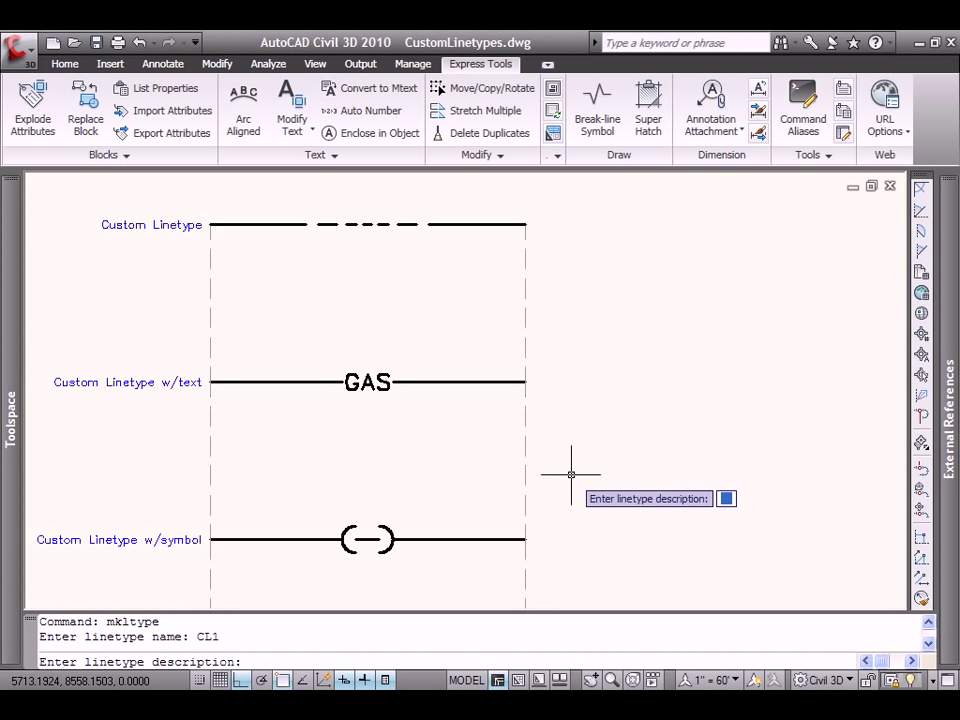
{"action": "type", "text": "Custom Line"}
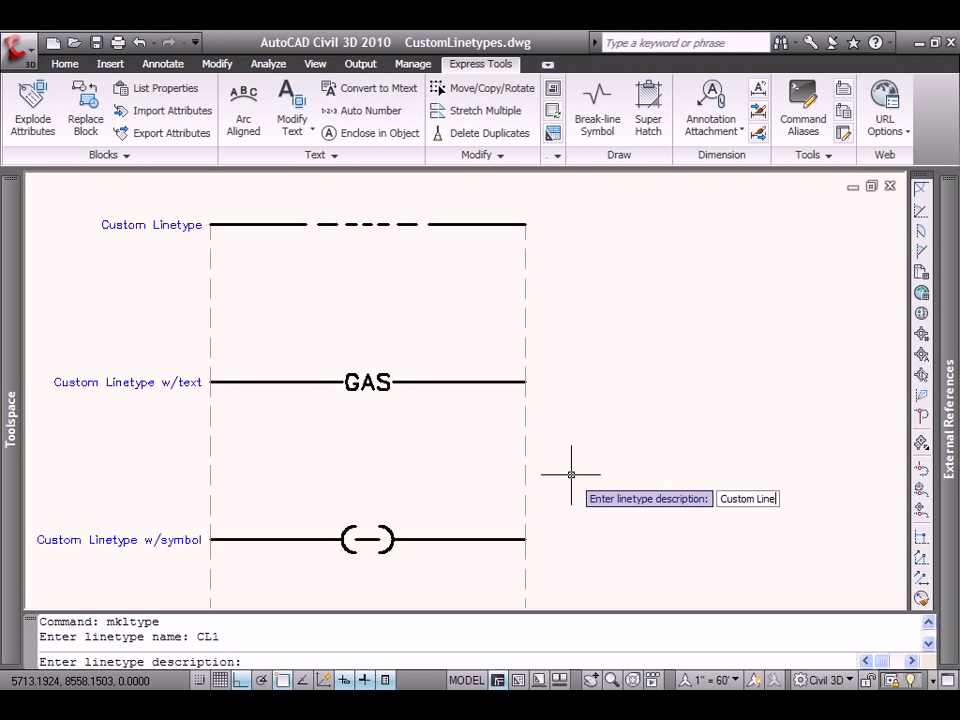
{"action": "key", "text": "Return"}
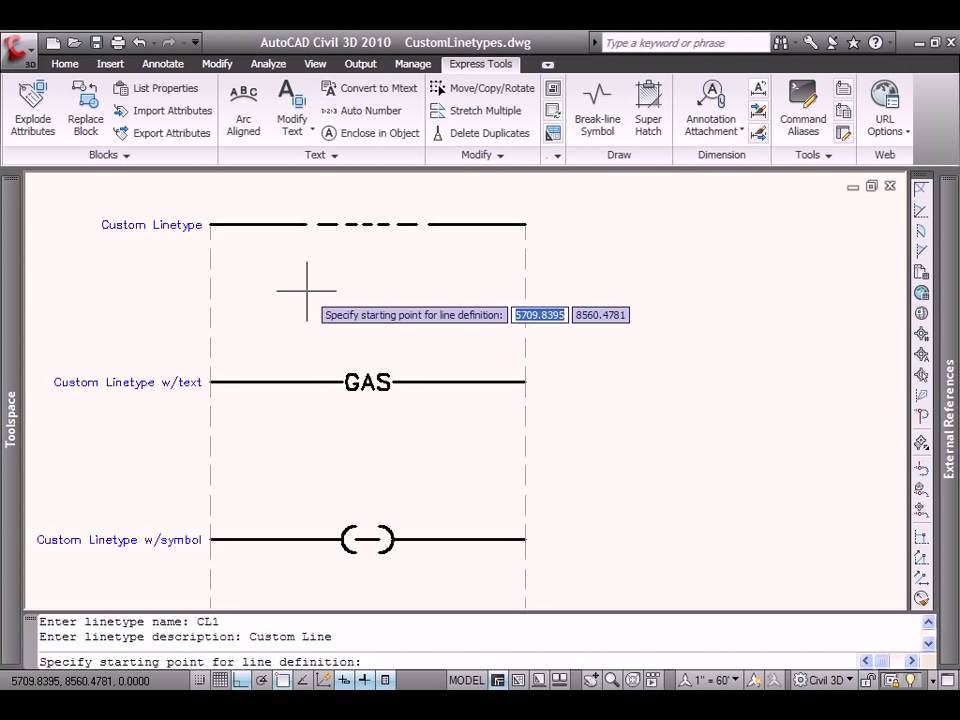
- Define the pattern from the Custom Linetype sample's left end to the start of its last long segment, with Ortho off, selecting all dashes between
{"action": "left_click", "coordinate": [211, 225]}
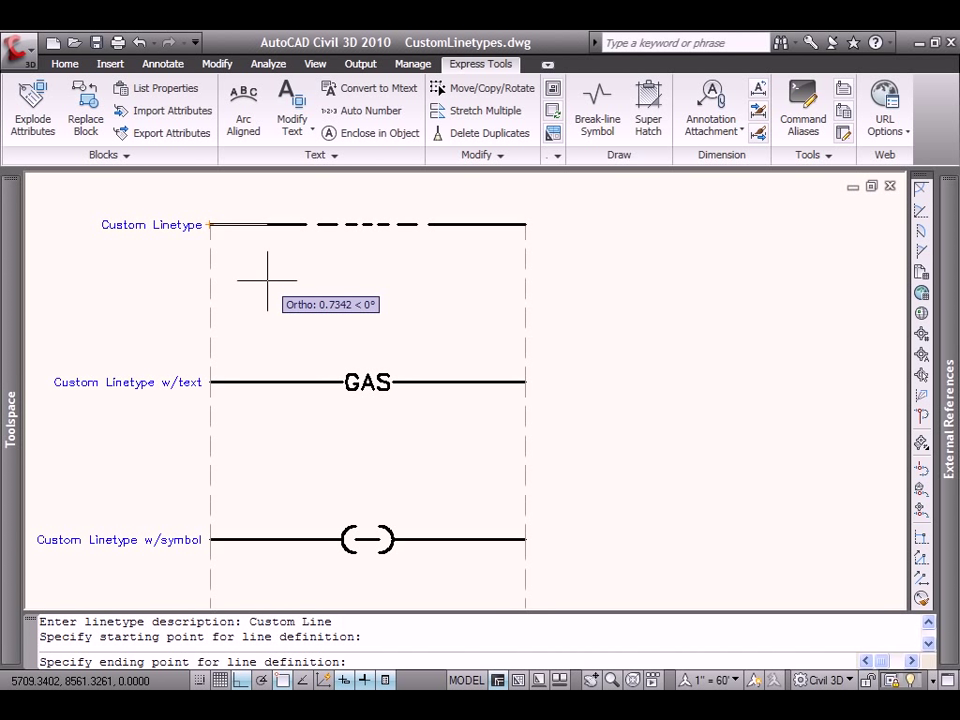
{"action": "key", "text": "F8"}
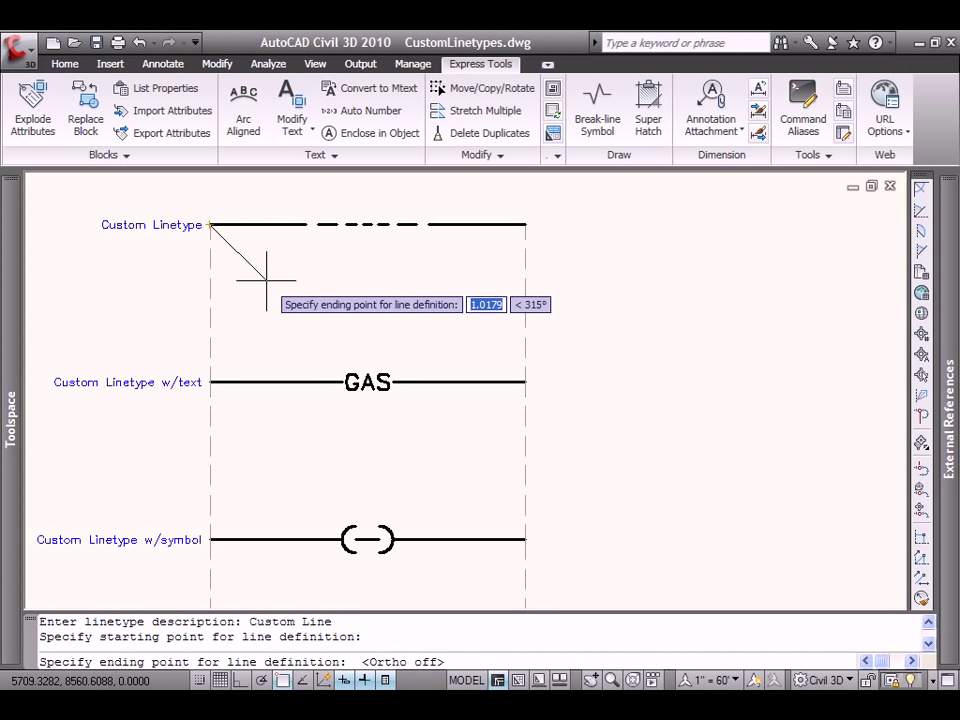
{"action": "left_click", "coordinate": [428, 224]}
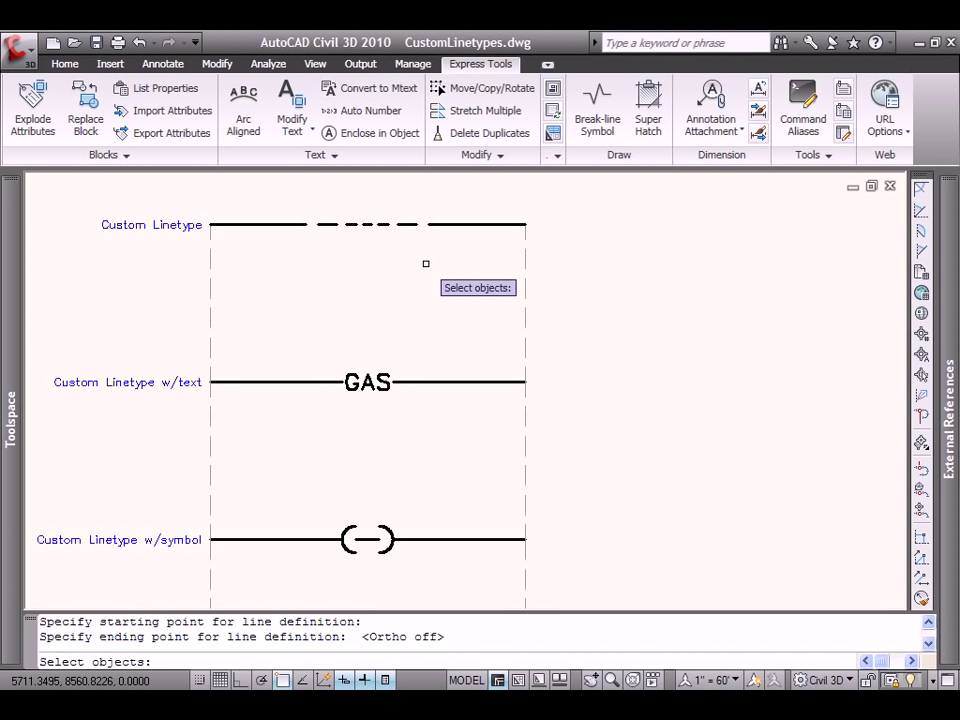
{"action": "left_click", "coordinate": [425, 262]}
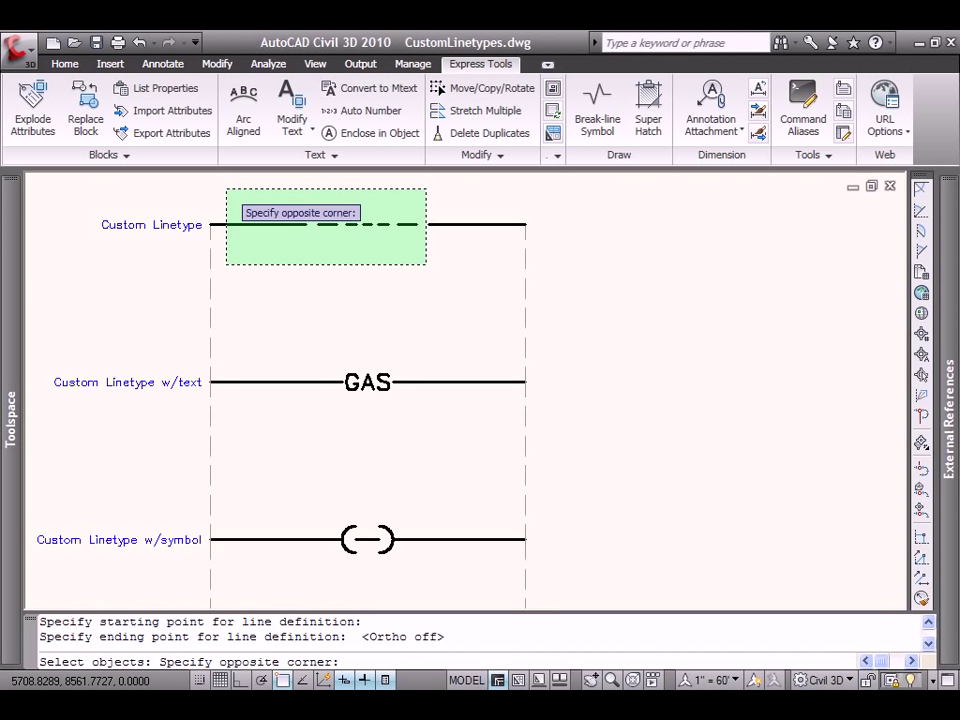
{"action": "left_click", "coordinate": [226, 189]}
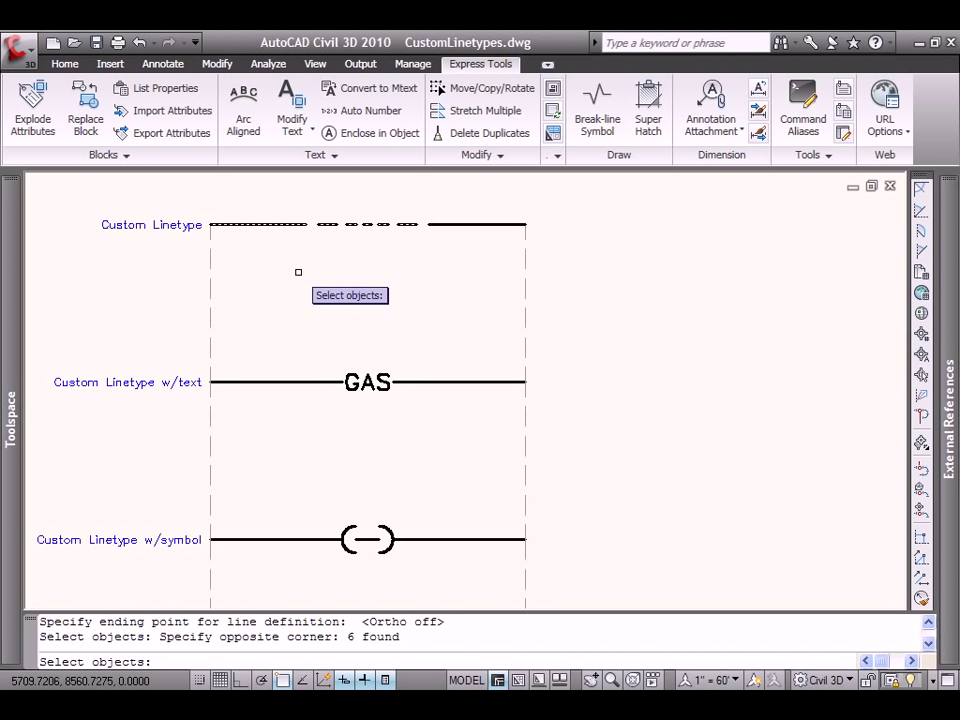
{"action": "key", "text": "Return"}
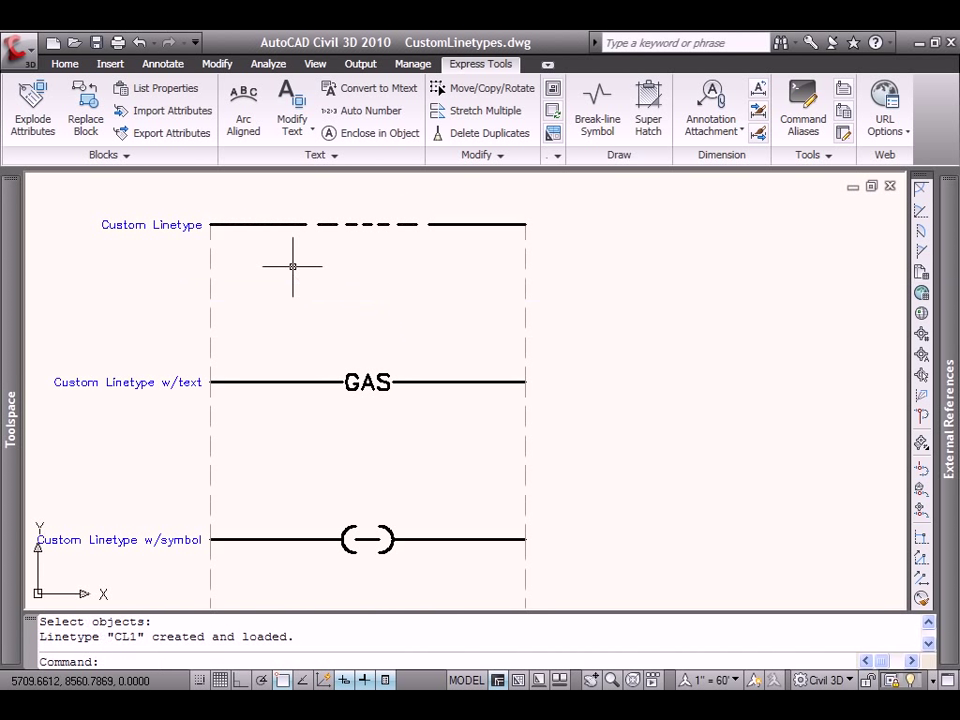
- Draw a line about 4 units long between the two vertical guide lines, midway between the Custom Linetype and GAS samples
{"action": "left_click", "coordinate": [65, 66]}
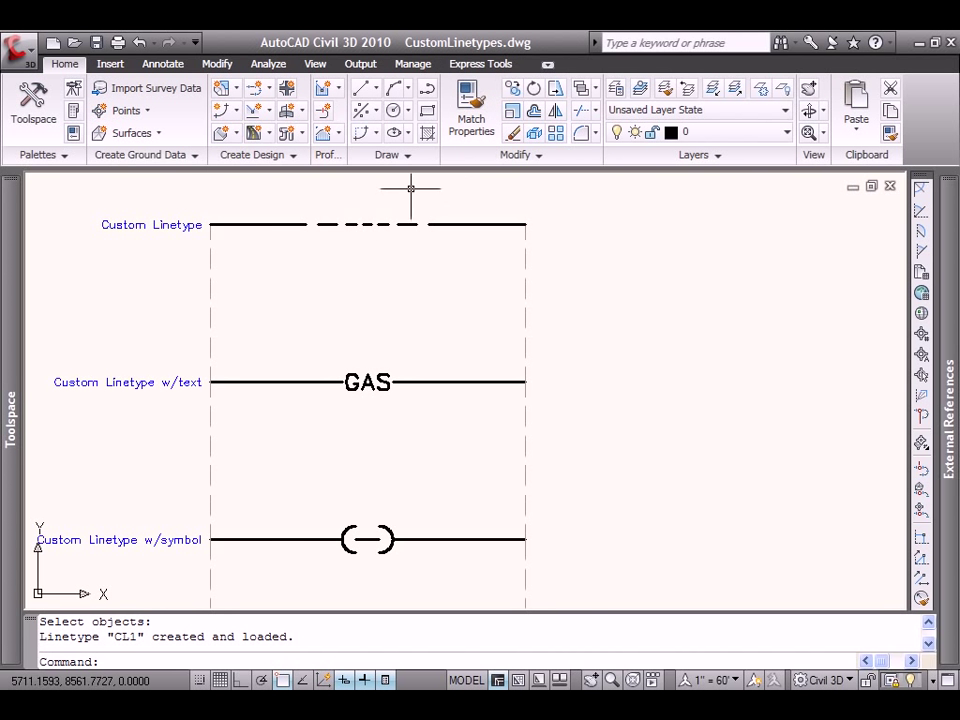
{"action": "left_click", "coordinate": [374, 90]}
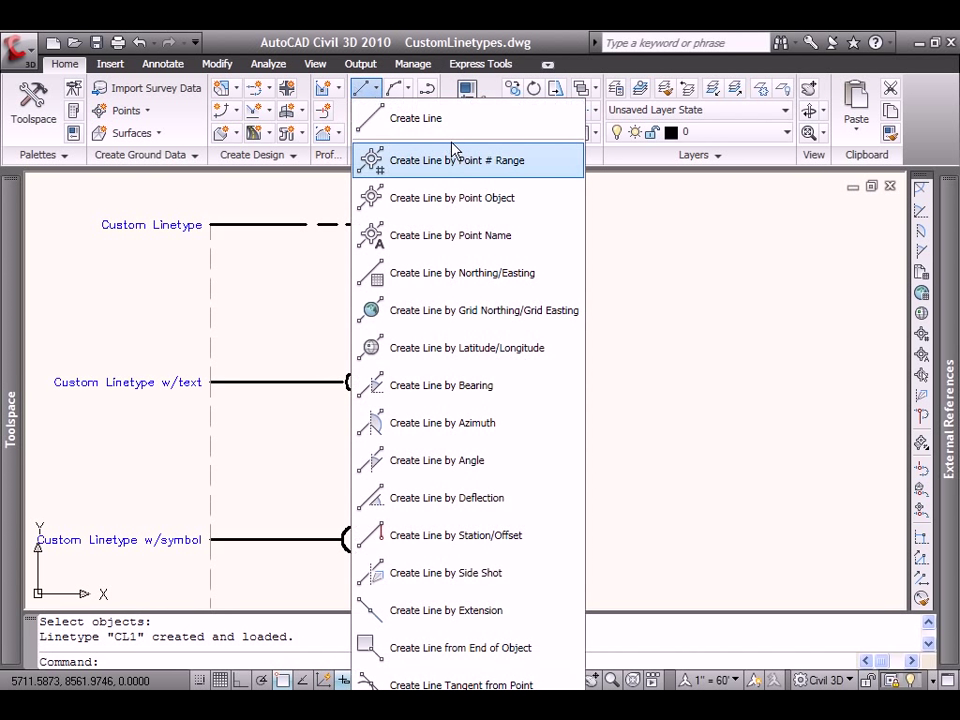
{"action": "left_click", "coordinate": [405, 118]}
{"action": "left_click", "coordinate": [209, 303]}
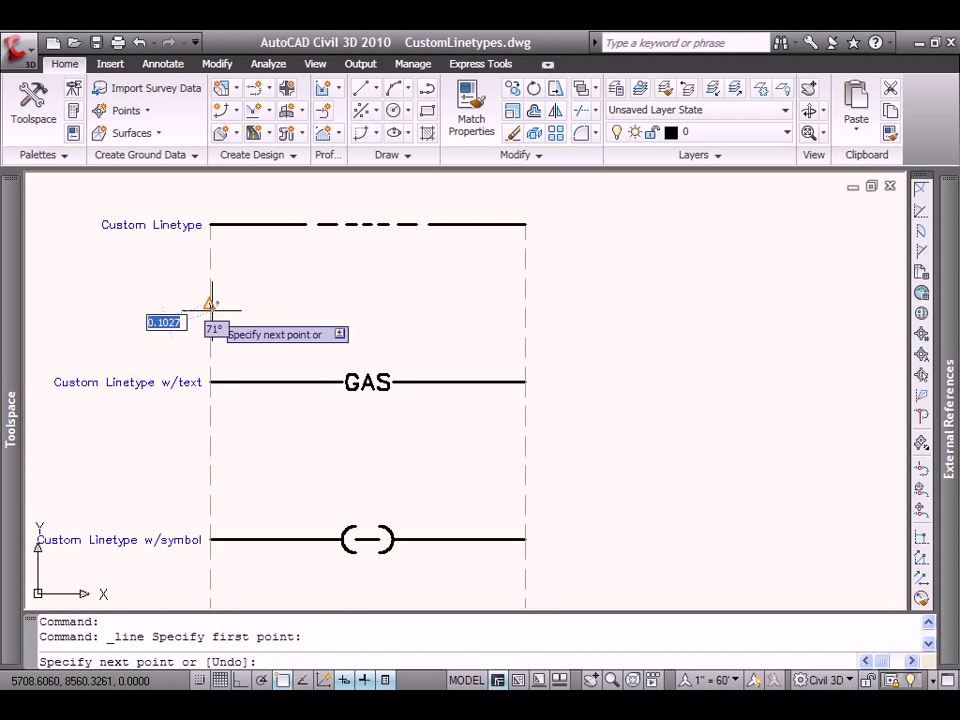
{"action": "left_click", "coordinate": [525, 303]}
{"action": "right_click", "coordinate": [483, 294]}
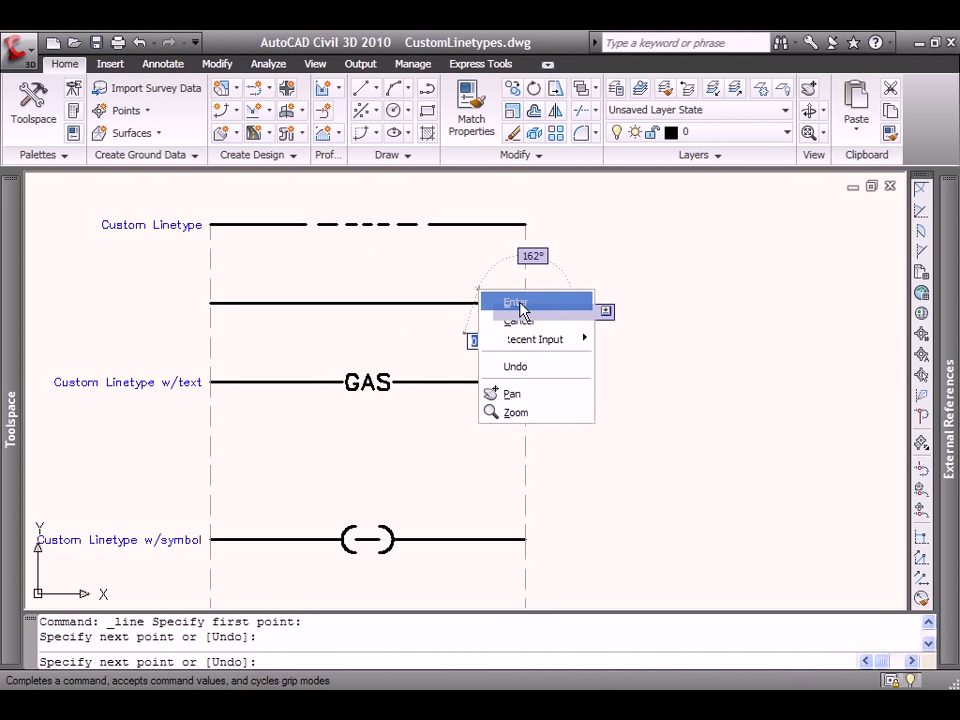
{"action": "left_click", "coordinate": [518, 306]}
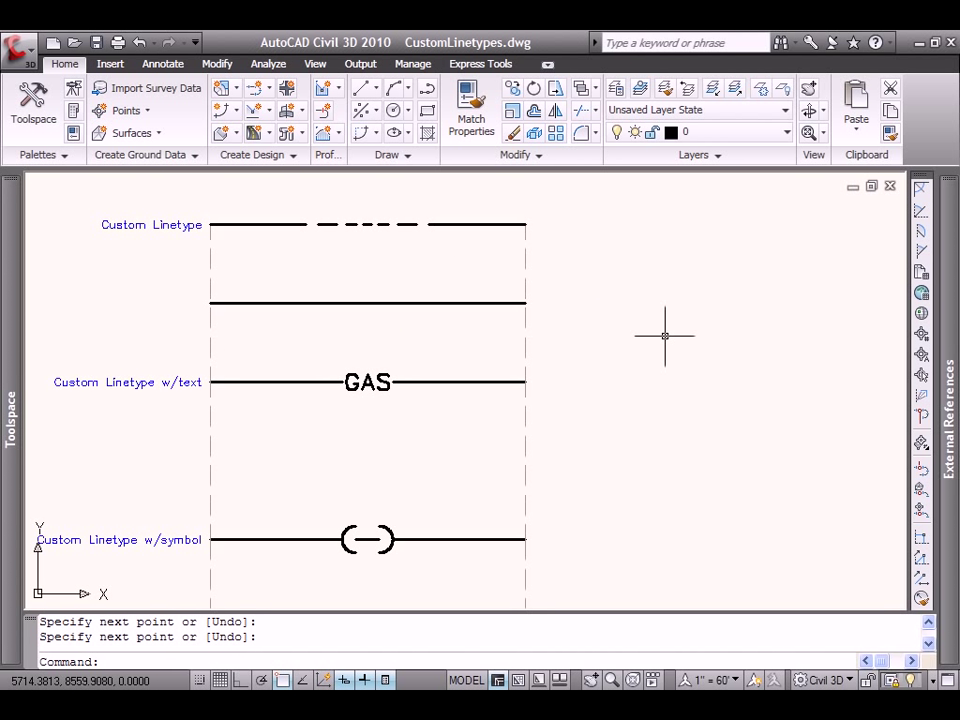
- Set the new line's linetype to CL1 and deselect it
{"action": "left_click", "coordinate": [491, 302]}
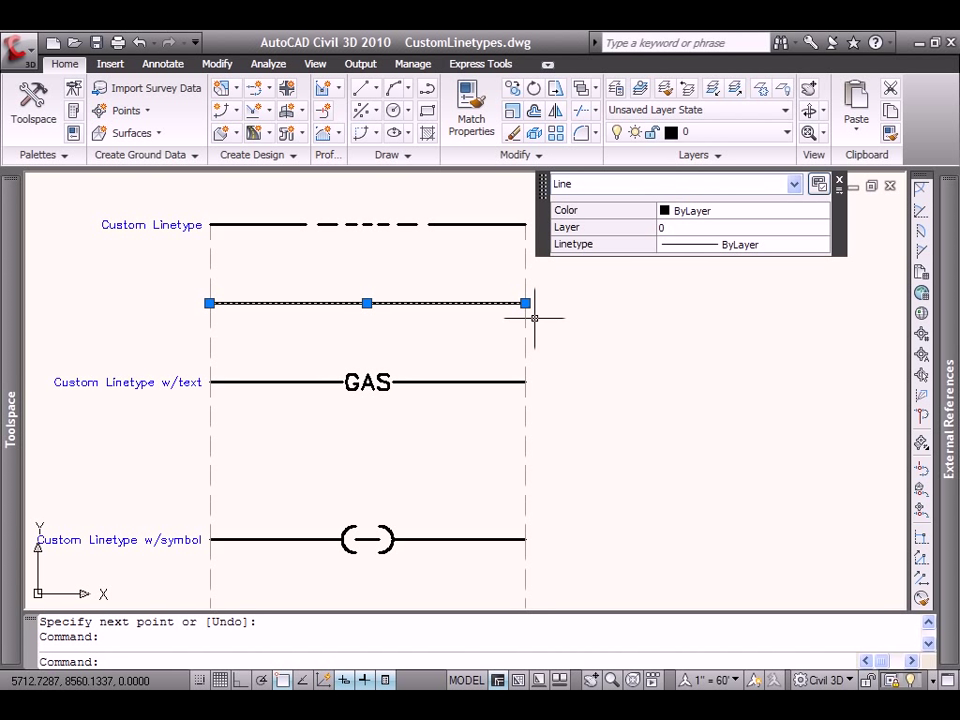
{"action": "left_click", "coordinate": [818, 244]}
{"action": "left_click", "coordinate": [821, 245]}
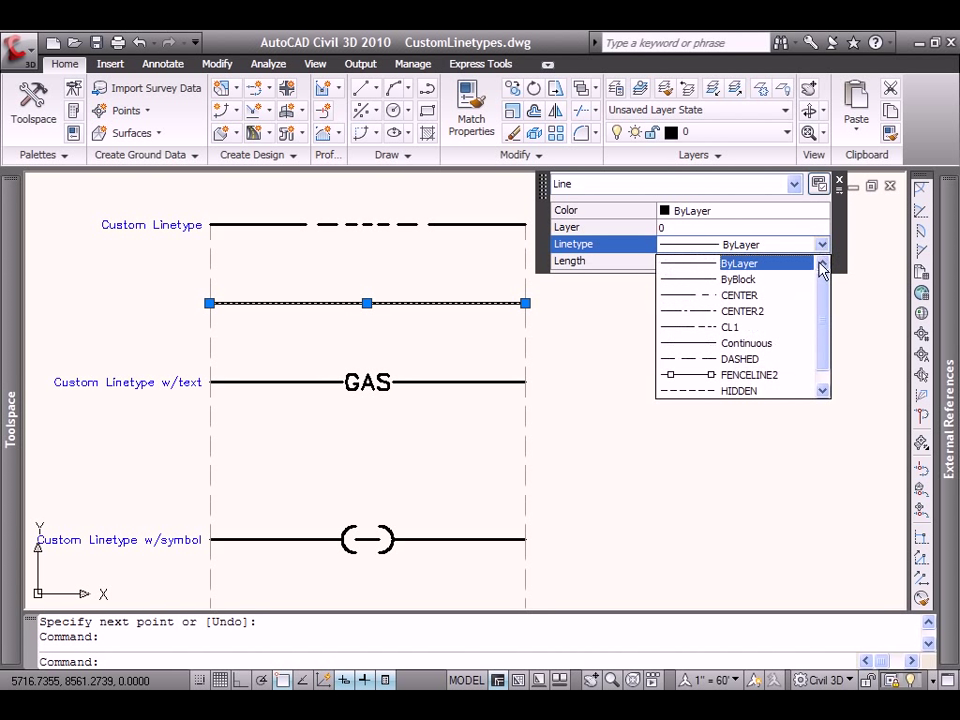
{"action": "left_click", "coordinate": [797, 328]}
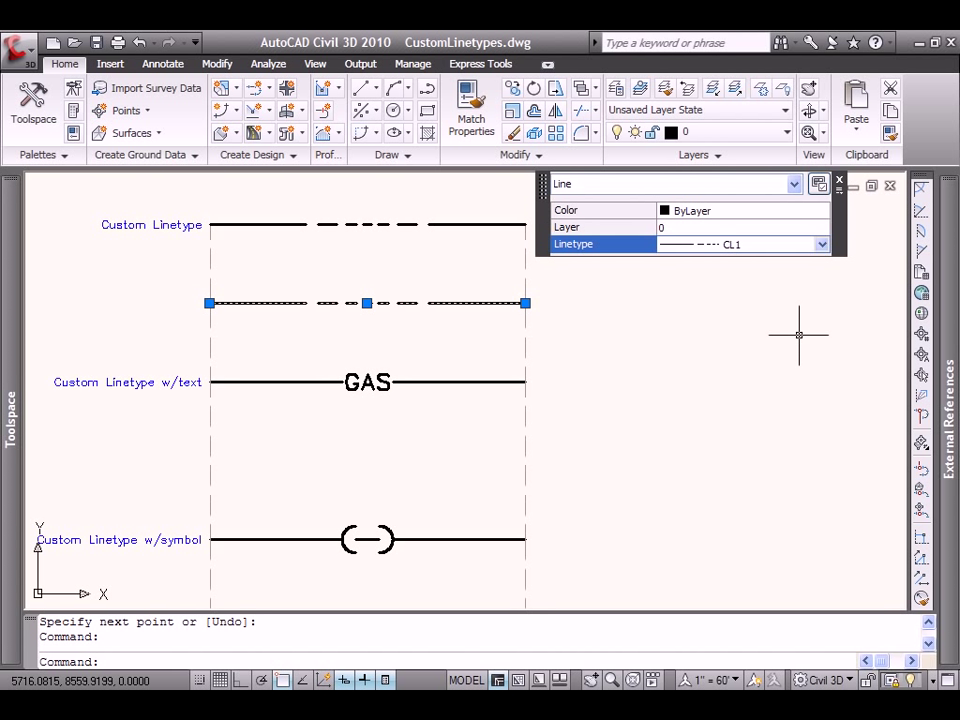
{"action": "key", "text": "Escape"}
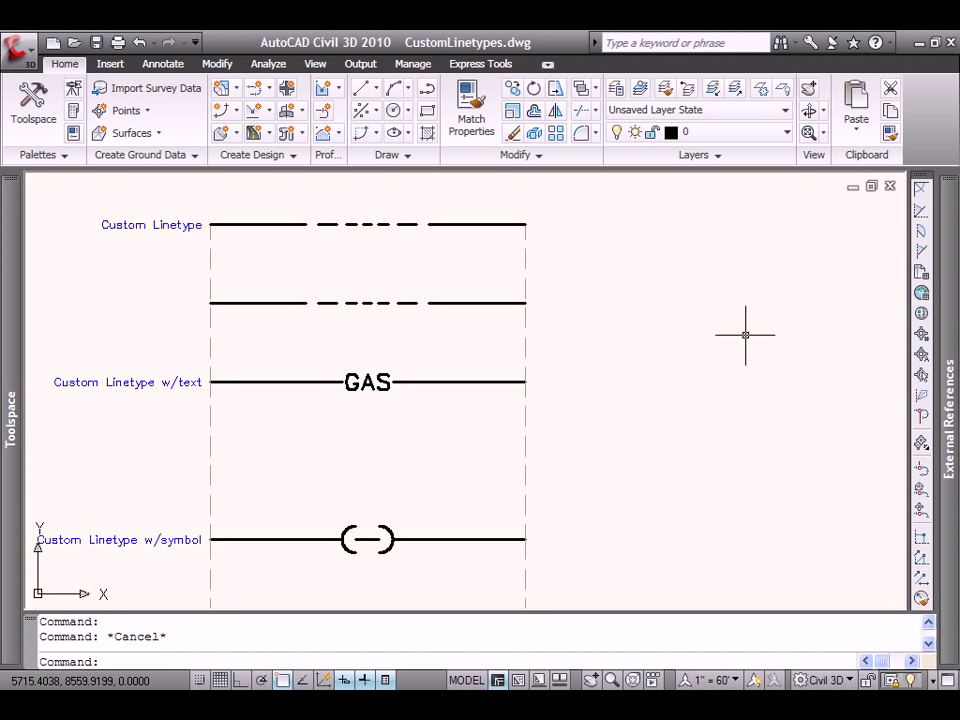
- Stretch the CL1 line's right endpoint beyond the right guide line to about twice its length, and close its properties display
{"action": "left_click", "coordinate": [492, 302]}
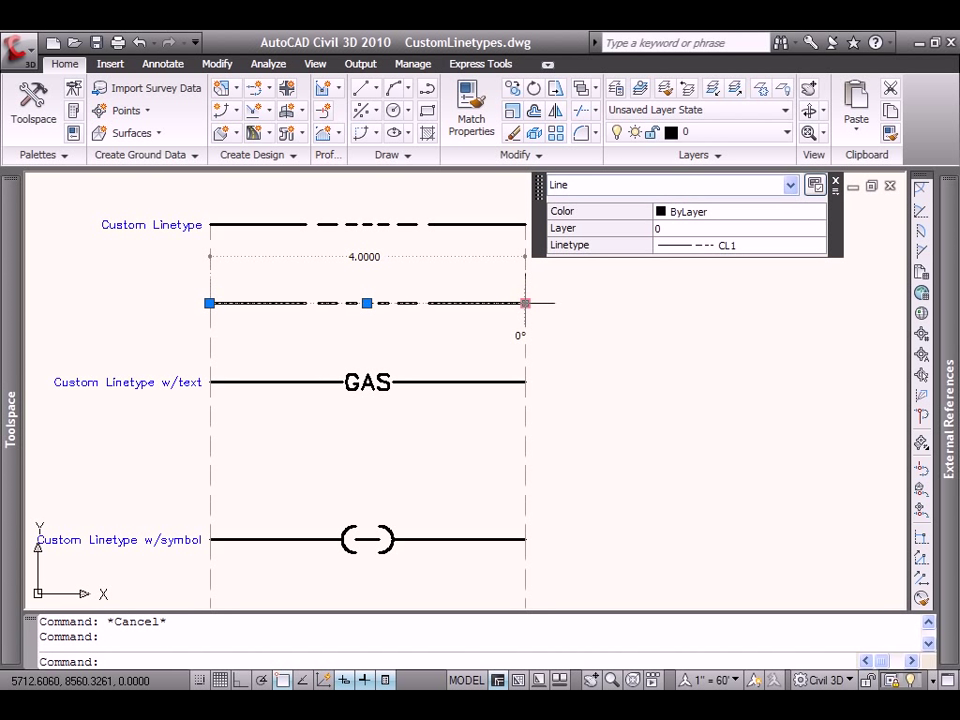
{"action": "left_click", "coordinate": [525, 302]}
{"action": "left_click", "coordinate": [838, 301]}
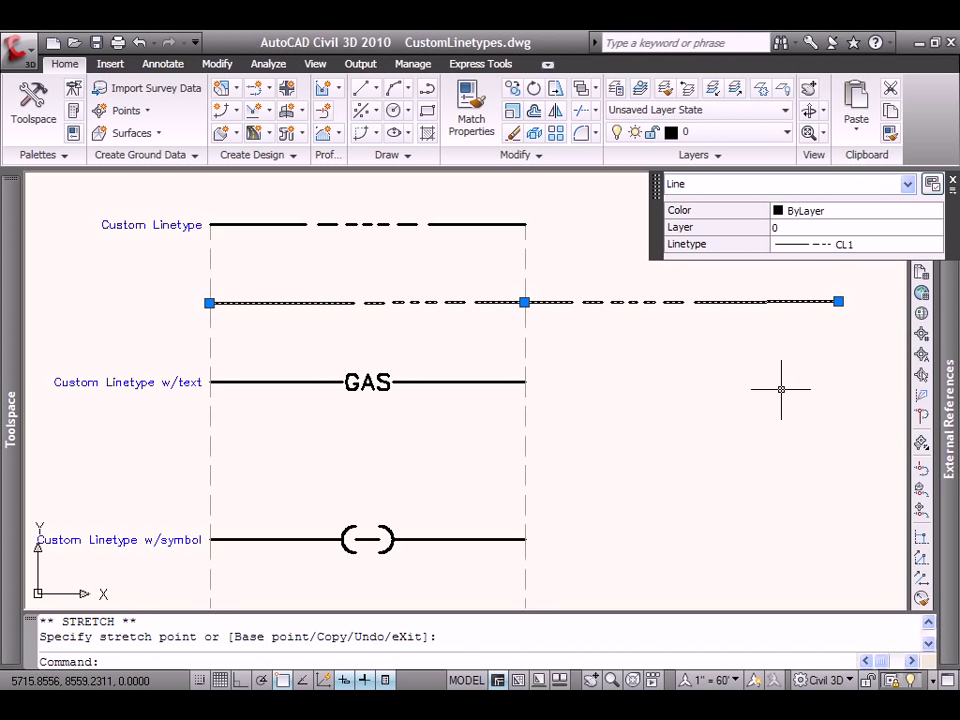
{"action": "left_click", "coordinate": [952, 180]}
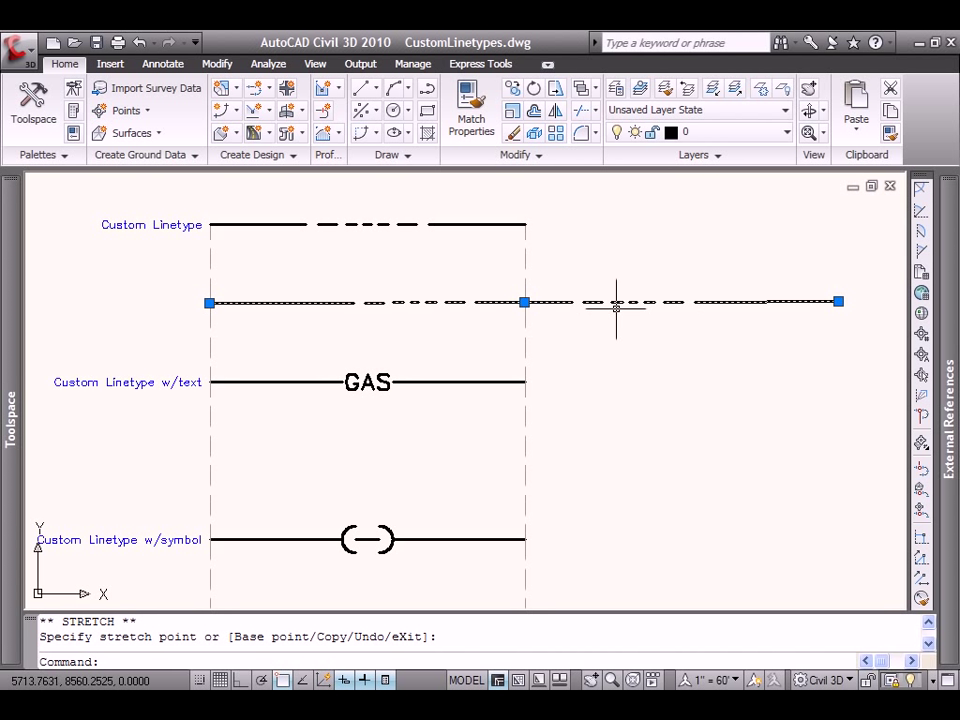
{"action": "key", "text": "Escape"}
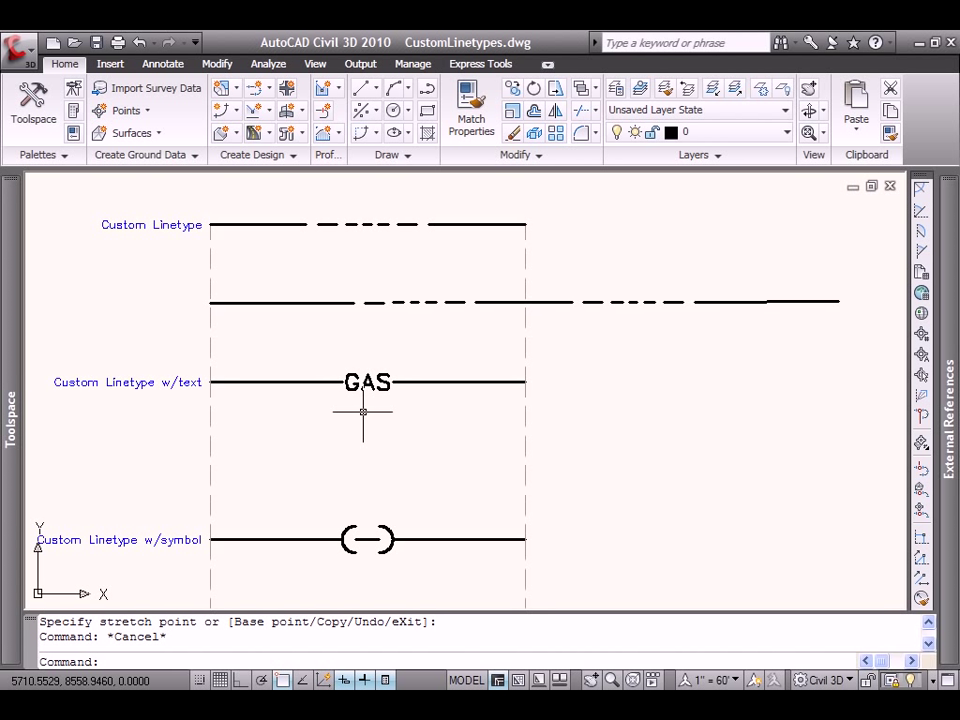
- Review the LineText text style's font and height settings without changing them
{"action": "type", "text": "style"}
{"action": "key", "text": "Return"}
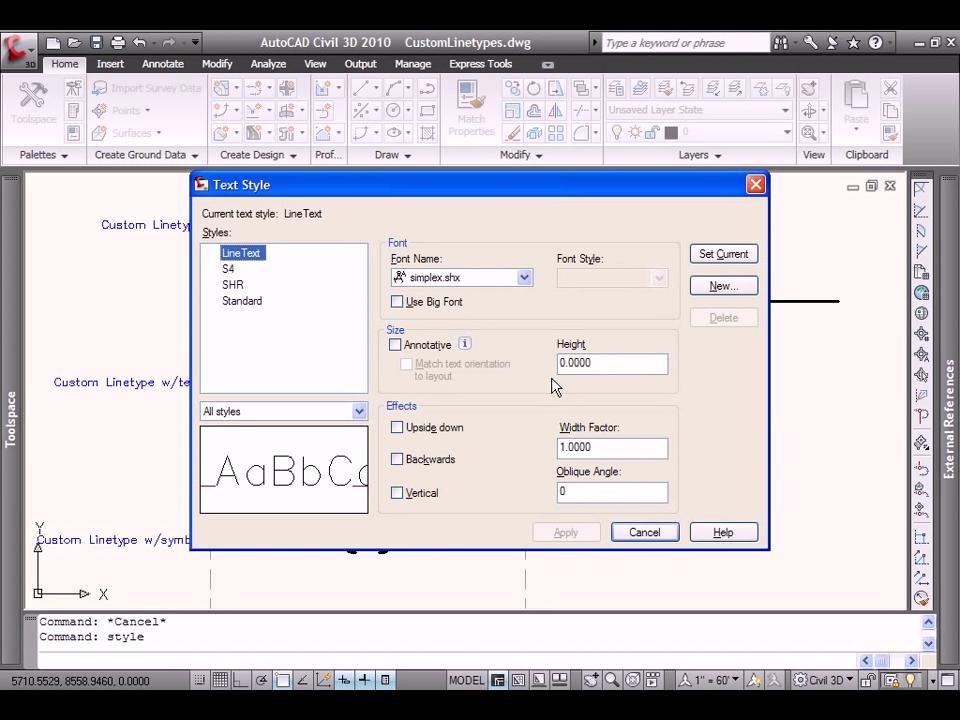
{"action": "left_click", "coordinate": [645, 532]}
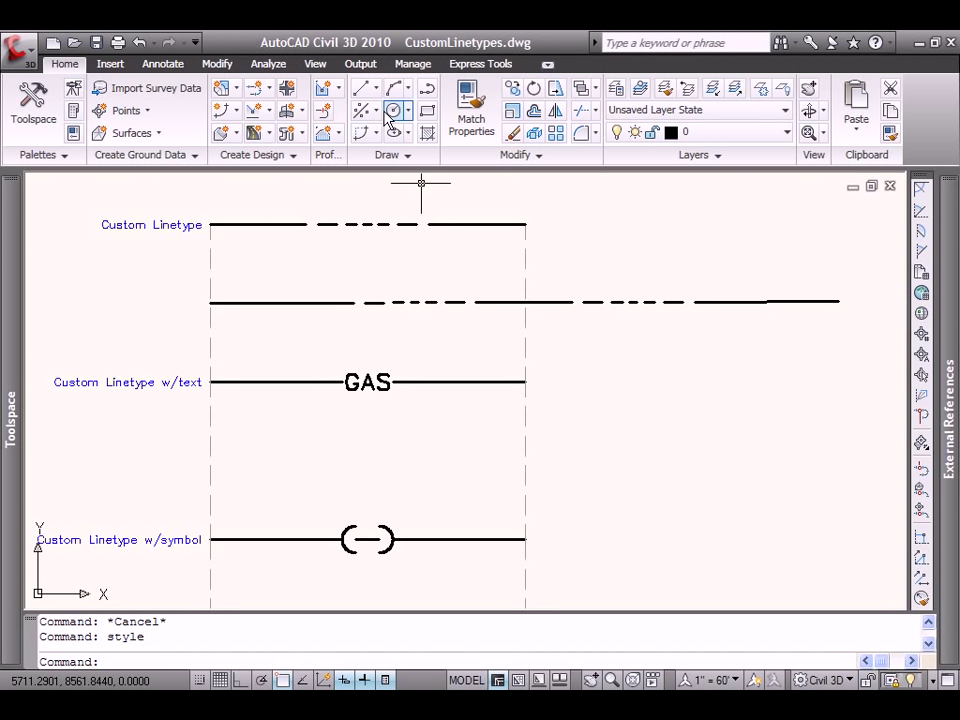
- Start Make Linetype and save the linetype file on the Desktop as CL Text.lin
{"action": "left_click", "coordinate": [476, 64]}
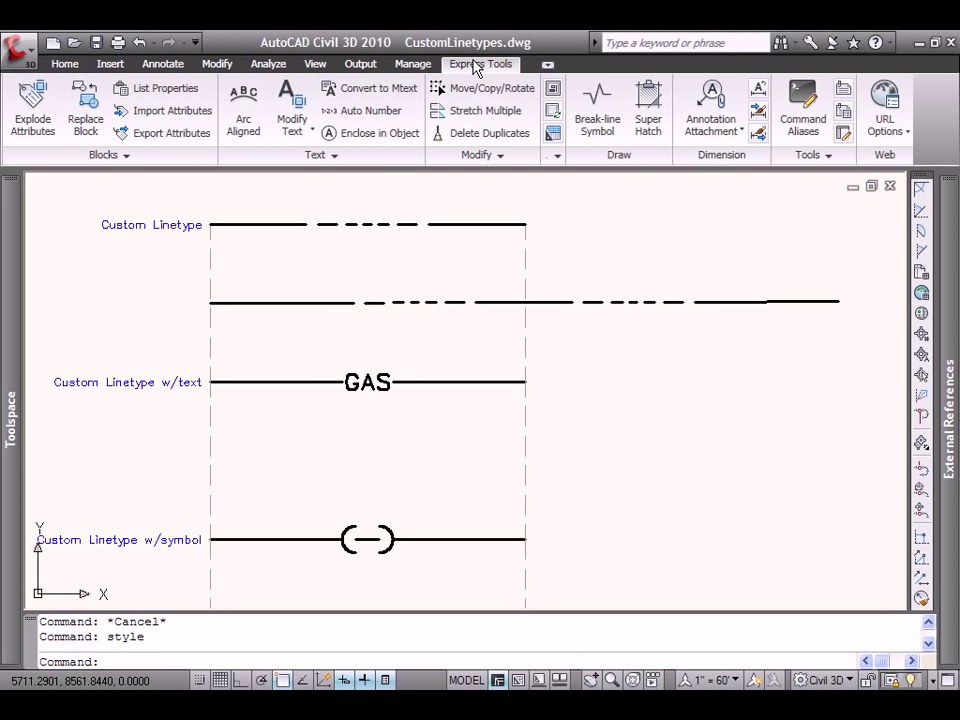
{"action": "left_click", "coordinate": [812, 155]}
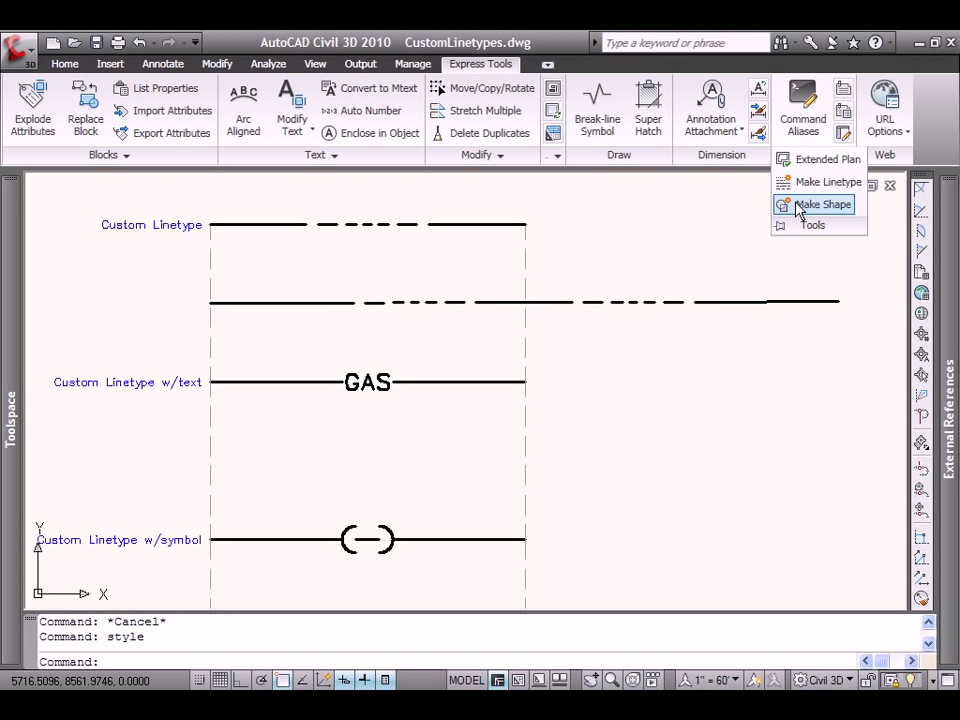
{"action": "left_click", "coordinate": [815, 182]}
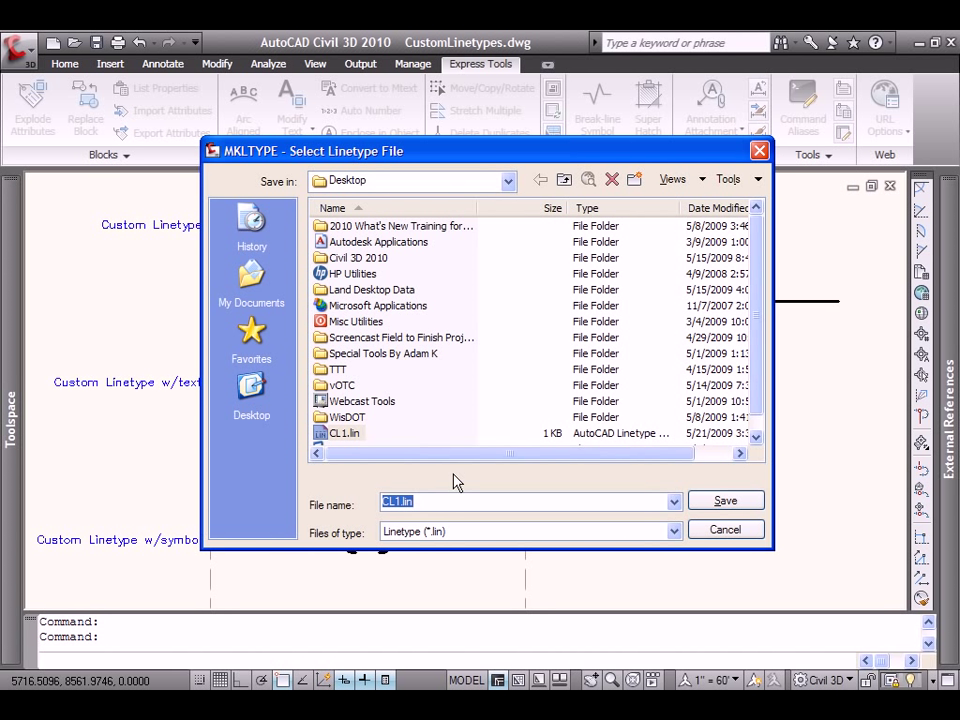
{"action": "left_click", "coordinate": [399, 501]}
{"action": "left_click_drag", "start_coordinate": [399, 501], "coordinate": [393, 501]}
{"action": "type", "text": "Text"}
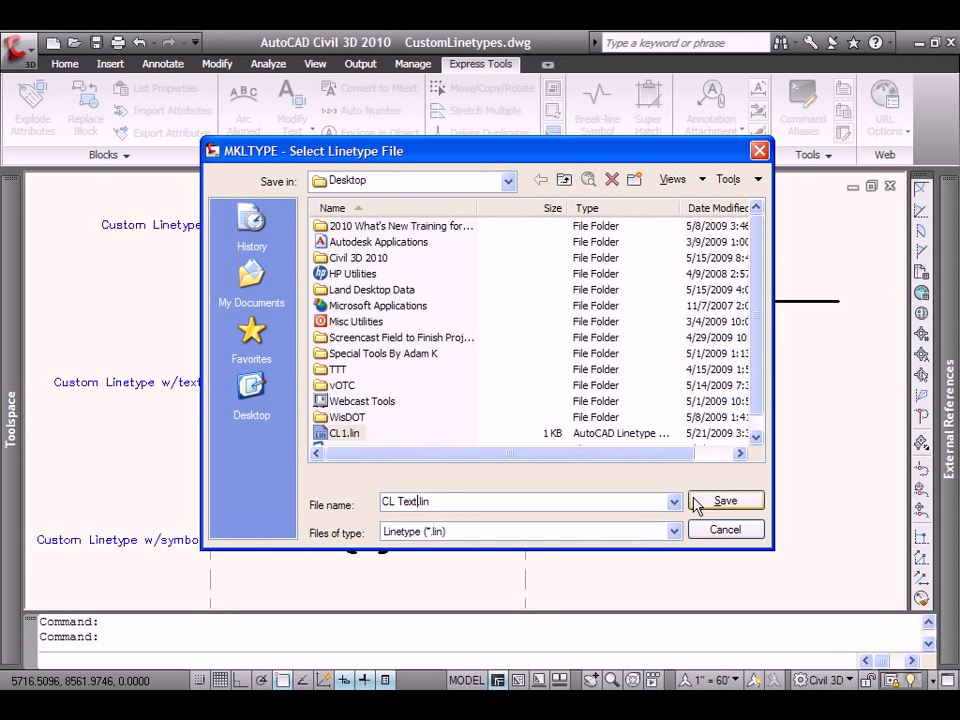
{"action": "left_click", "coordinate": [724, 500]}
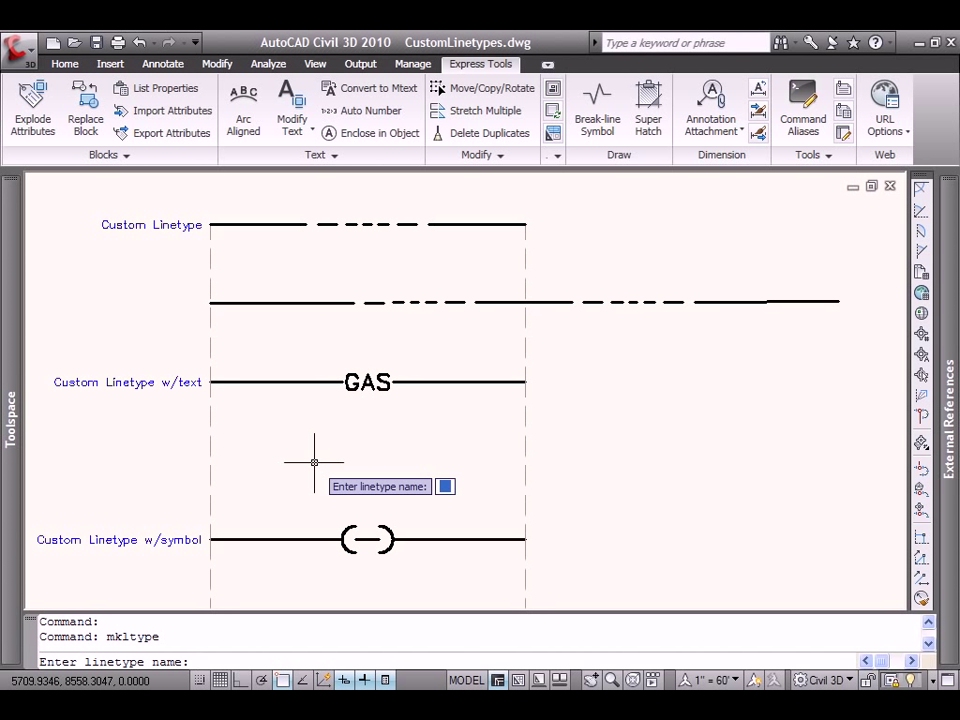
- Name the linetype Gas and give it the description Gas Main
{"action": "type", "text": "Gas"}
{"action": "key", "text": "Return"}
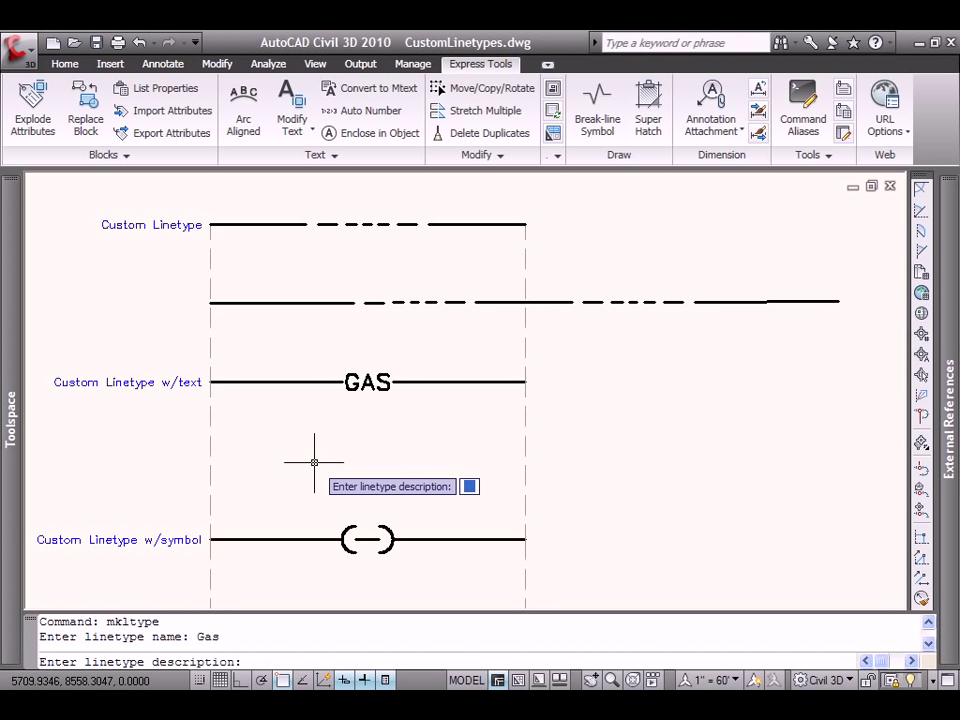
{"action": "type", "text": "Gas Main"}
{"action": "key", "text": "Return"}
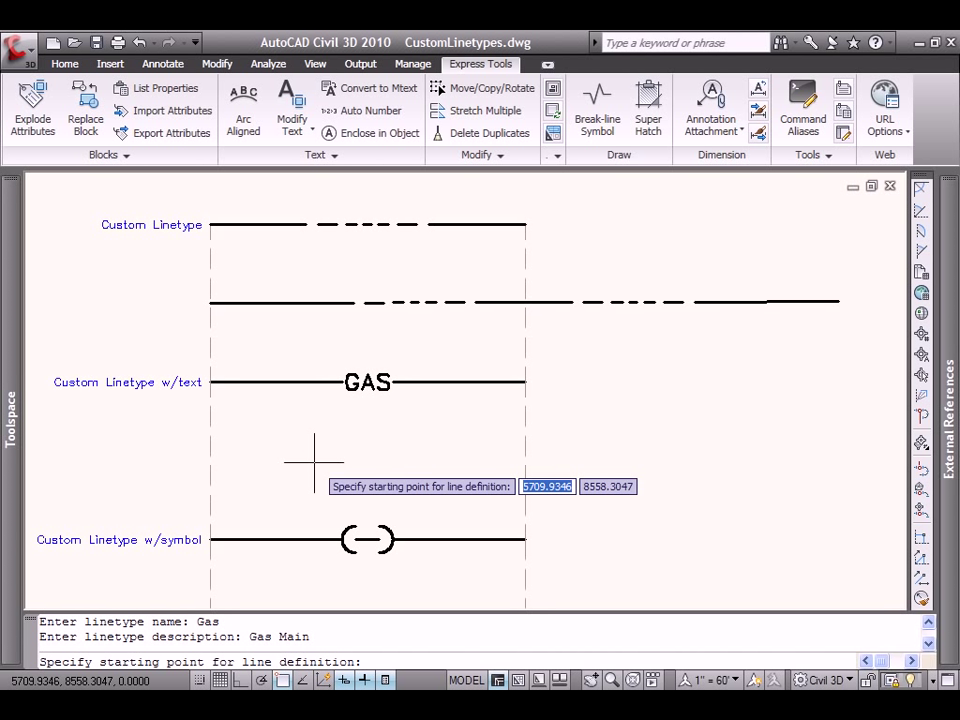
- Define the linetype from the left guide line to the start of the segment after GAS, using the first segment and the GAS text
{"action": "left_click", "coordinate": [212, 381]}
{"action": "left_click", "coordinate": [440, 381]}
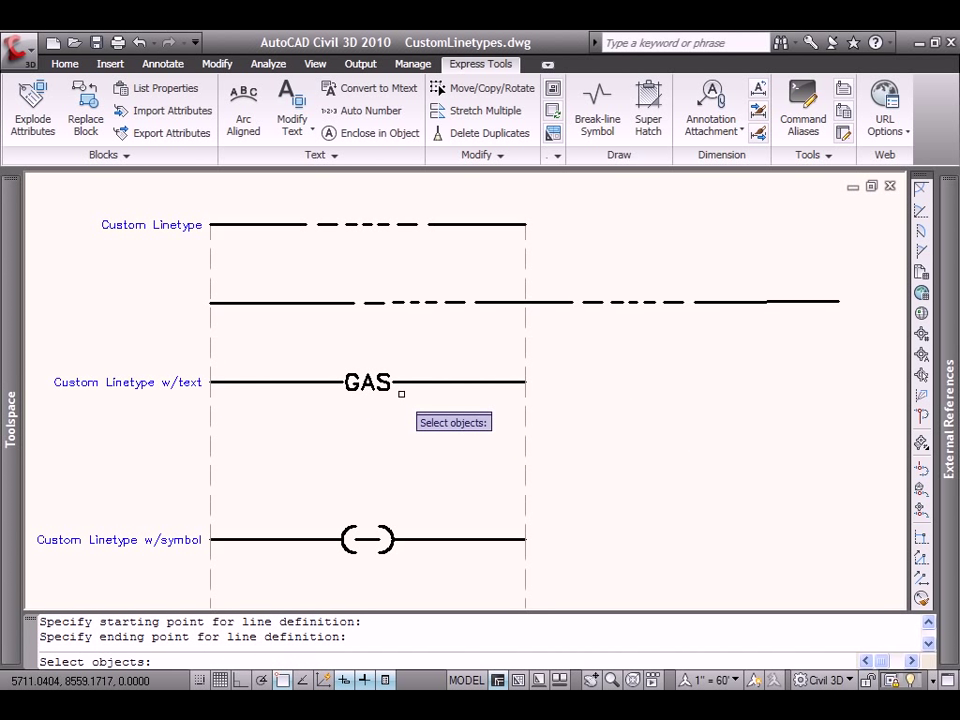
{"action": "left_click", "coordinate": [373, 408]}
{"action": "left_click", "coordinate": [340, 371]}
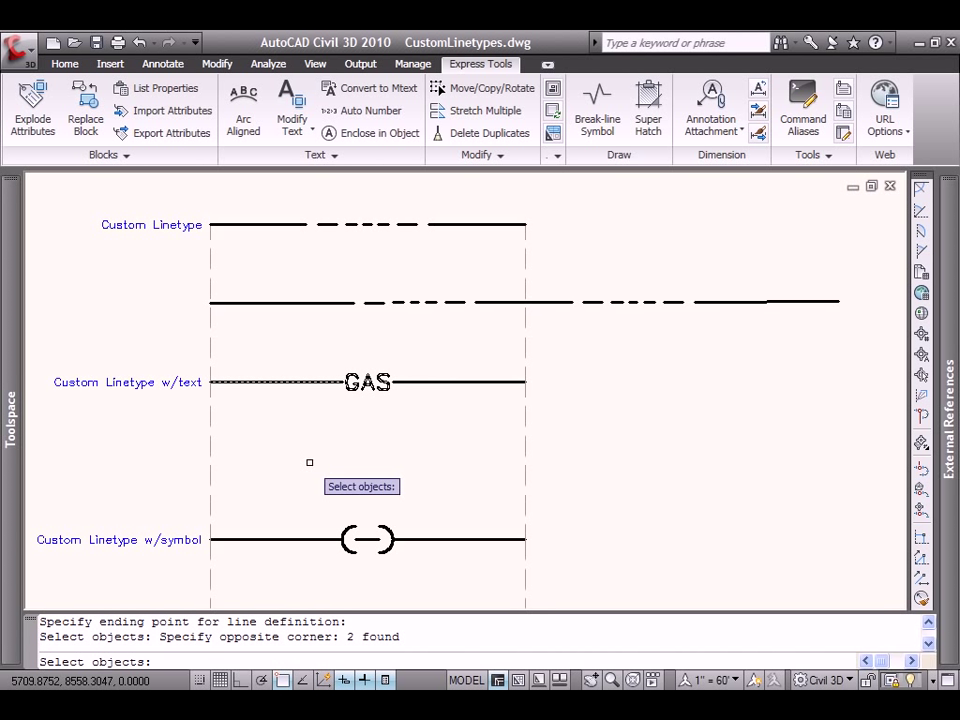
{"action": "key", "text": "Return"}
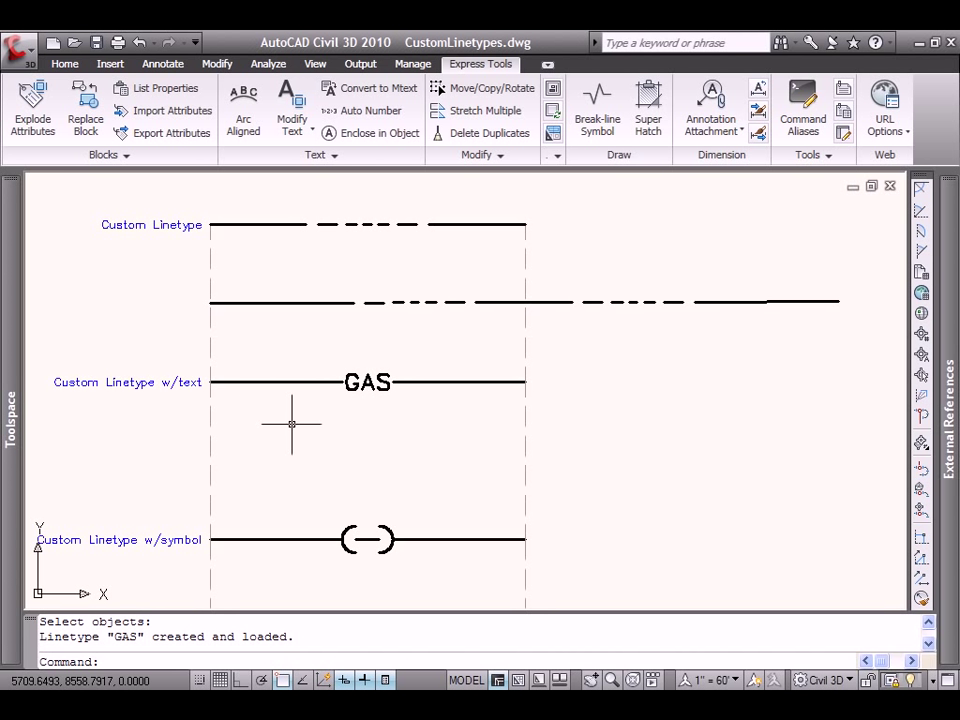
- Draw a horizontal line 4 units long between the two vertical guide lines, midway between the GAS and symbol samples
{"action": "left_click", "coordinate": [65, 63]}
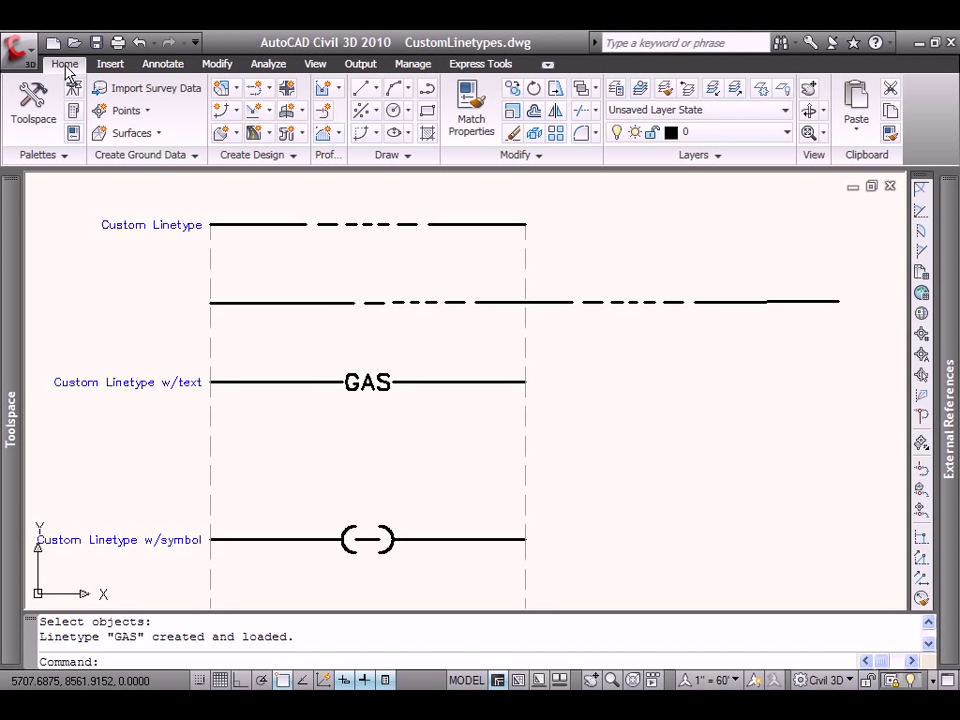
{"action": "left_click", "coordinate": [374, 89]}
{"action": "left_click", "coordinate": [394, 119]}
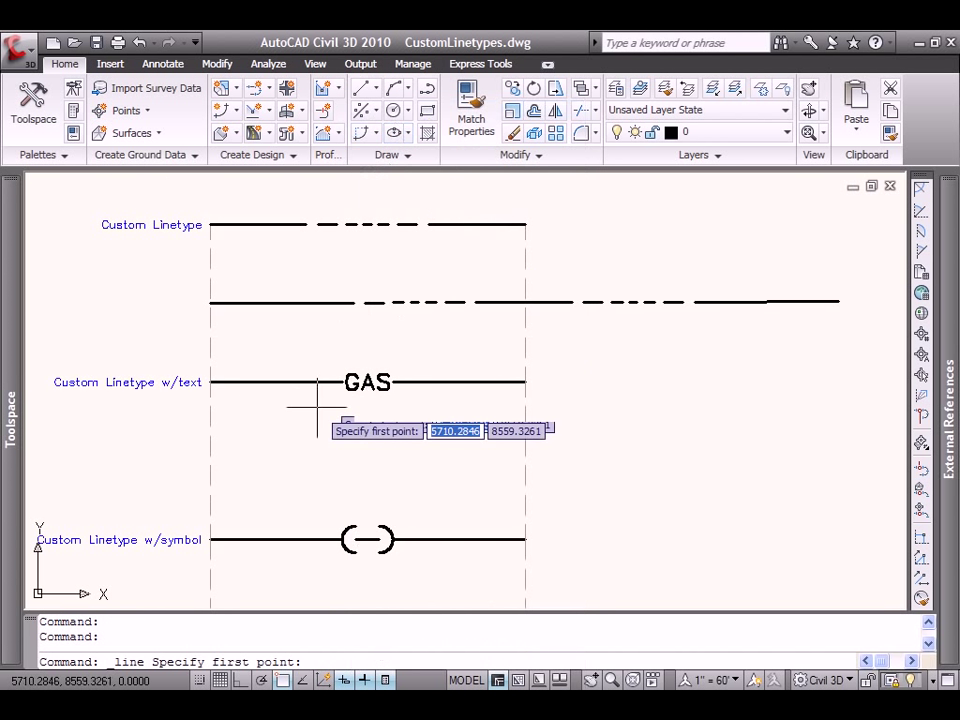
{"action": "left_click", "coordinate": [210, 460]}
{"action": "left_click", "coordinate": [525, 460]}
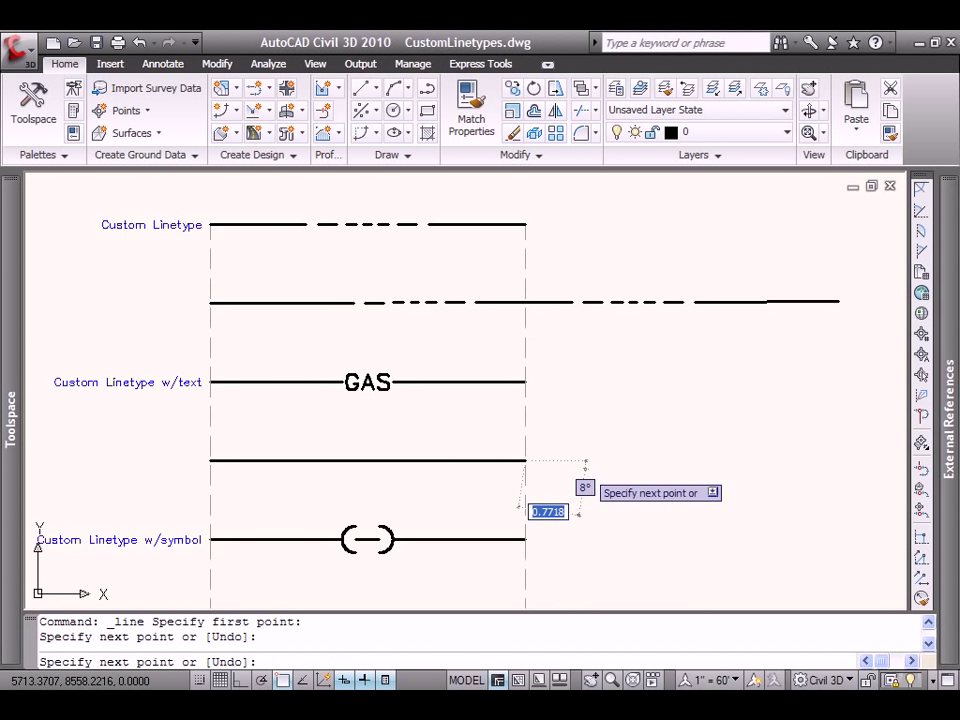
{"action": "right_click", "coordinate": [588, 472]}
{"action": "left_click", "coordinate": [618, 482]}
- Set the new line's linetype to GAS and deselect it
{"action": "left_click", "coordinate": [491, 450]}
{"action": "left_click", "coordinate": [489, 456]}
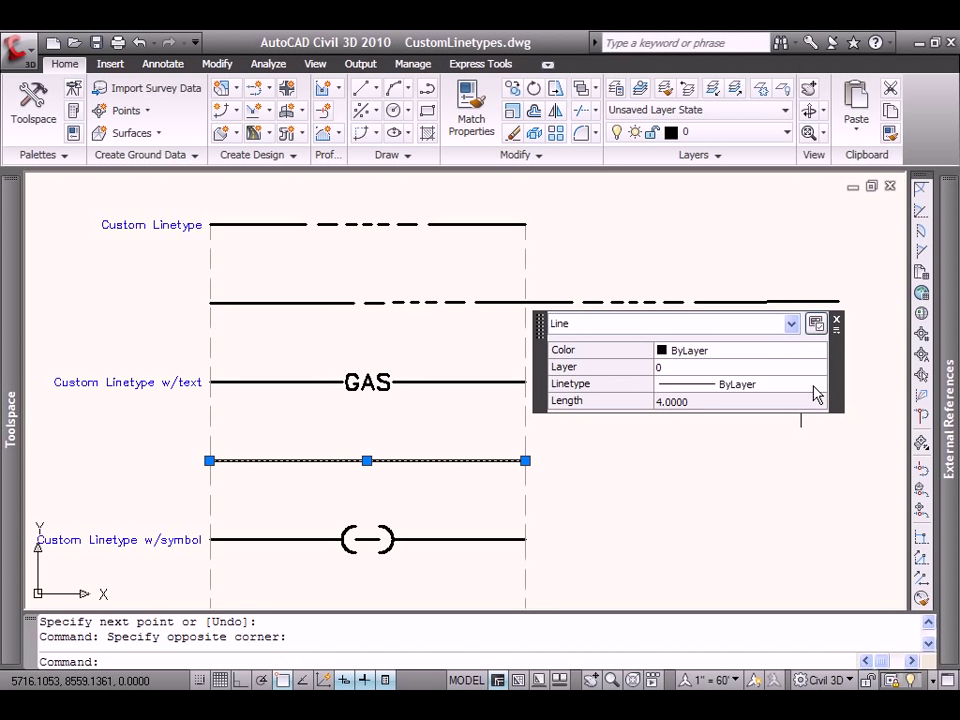
{"action": "left_click", "coordinate": [818, 392]}
{"action": "left_click", "coordinate": [820, 386]}
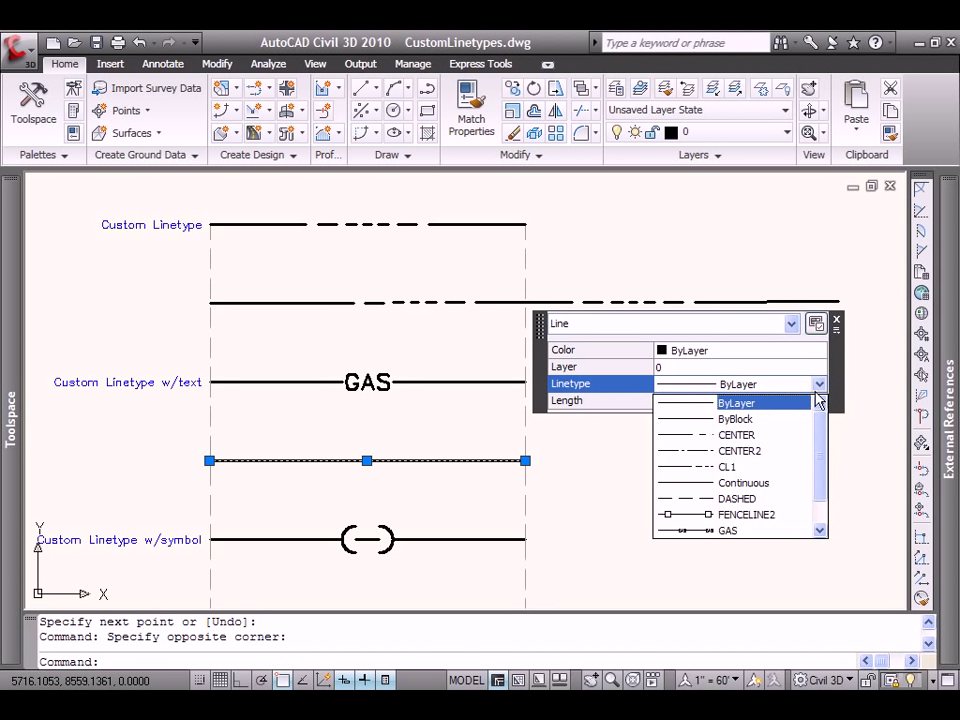
{"action": "left_click", "coordinate": [765, 528]}
{"action": "key", "text": "Escape"}
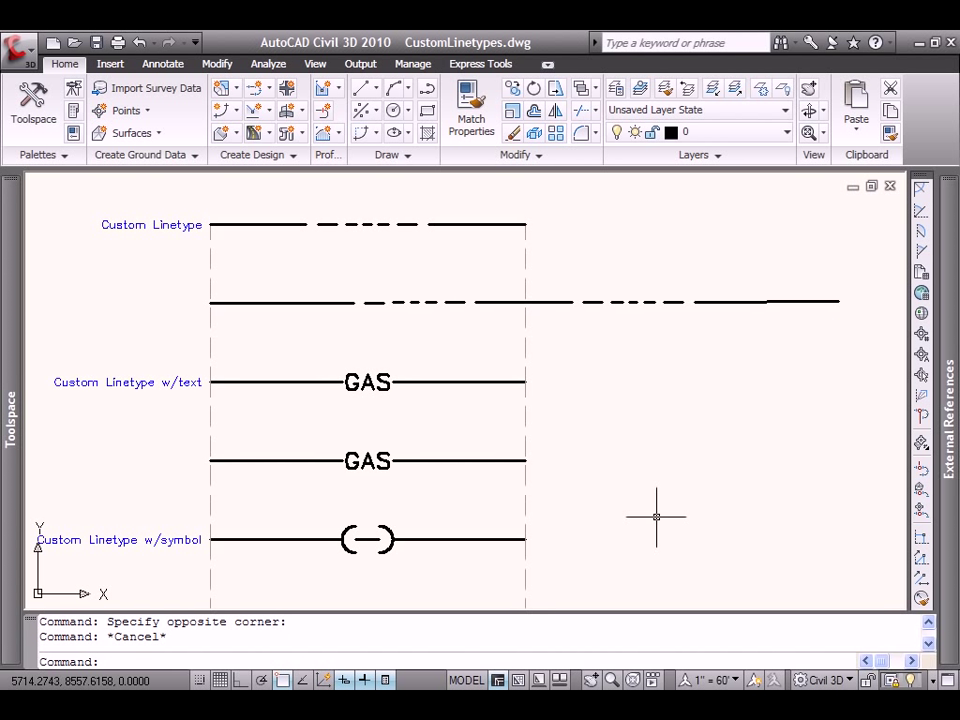
- Stretch the GAS line's right endpoint beyond the right guide line to about twice its length, and deselect it
{"action": "left_click", "coordinate": [497, 460]}
{"action": "left_click", "coordinate": [526, 460]}
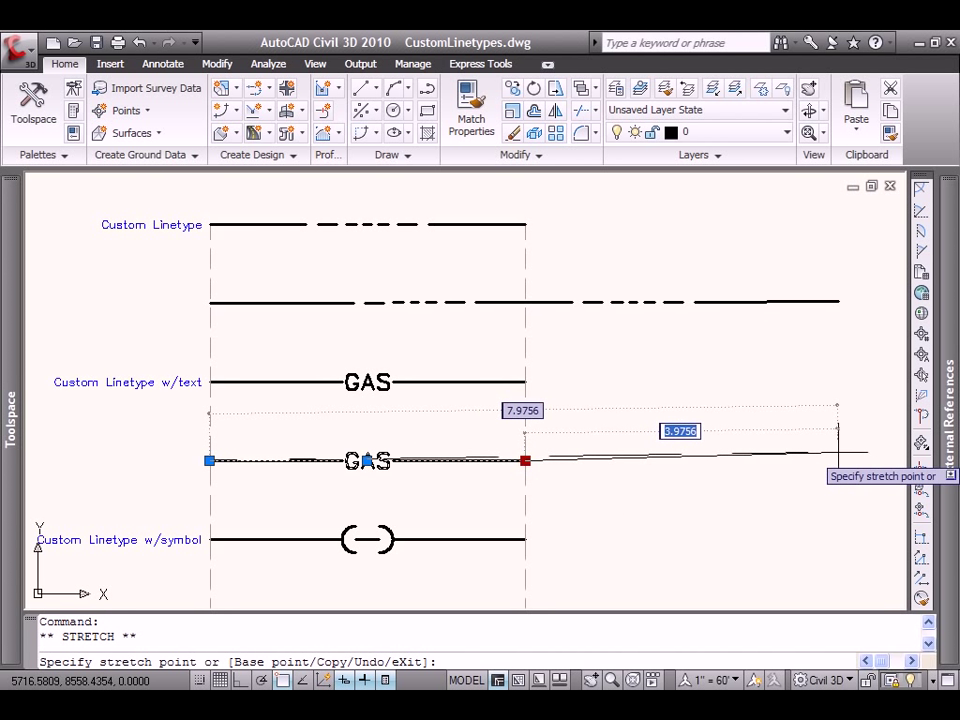
{"action": "left_click", "coordinate": [856, 463]}
{"action": "key", "text": "Escape"}
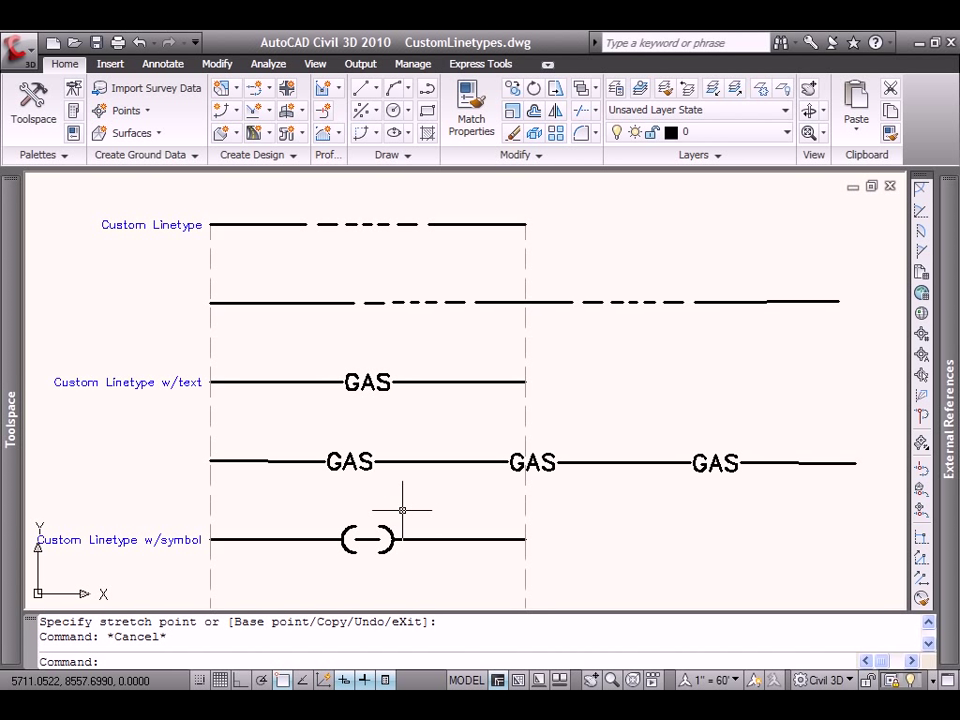
- Examine the arcs that form the symbol in the Custom Linetype w/symbol sample
{"action": "left_click", "coordinate": [352, 530]}
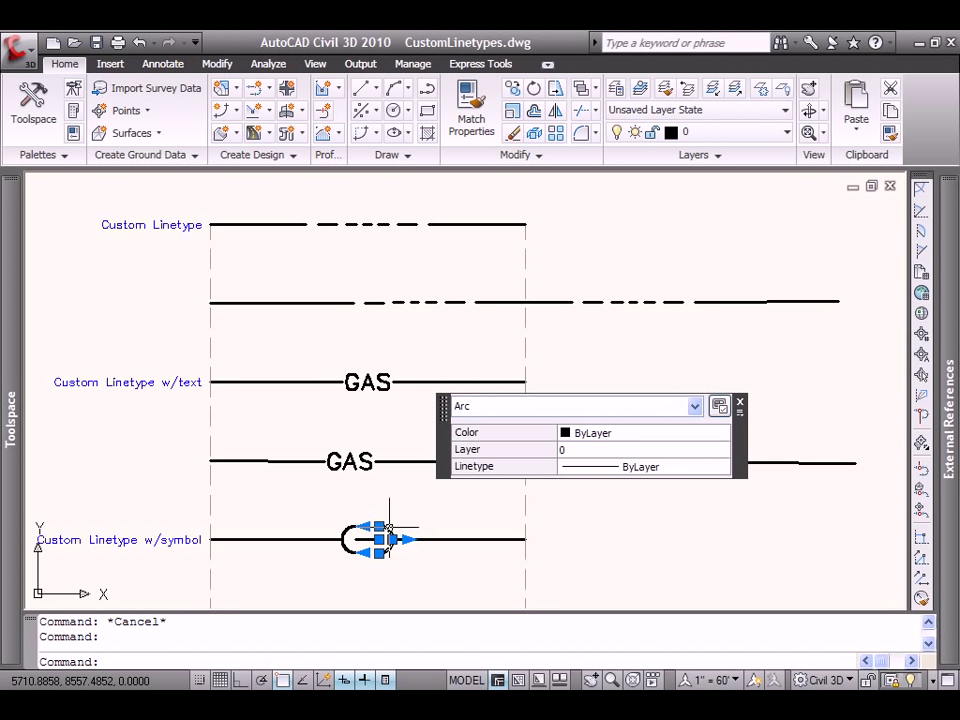
{"action": "left_click", "coordinate": [378, 530]}
{"action": "key", "text": "Escape"}
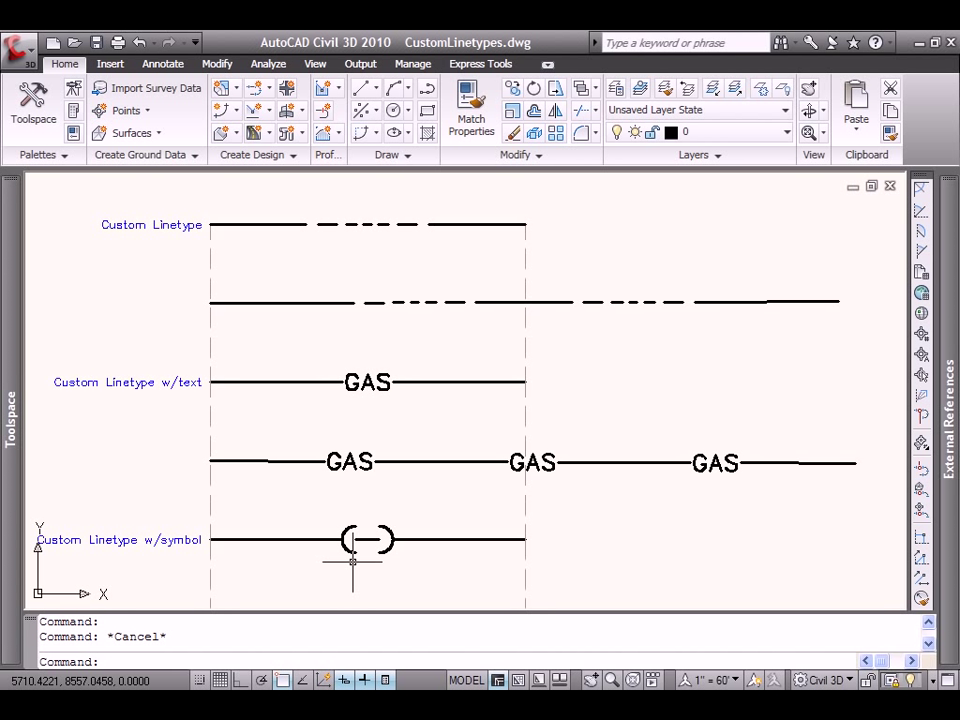
- Start Make Shape and save the shape file on the Desktop as CorpLimits
{"action": "left_click", "coordinate": [486, 64]}
{"action": "left_click", "coordinate": [823, 157]}
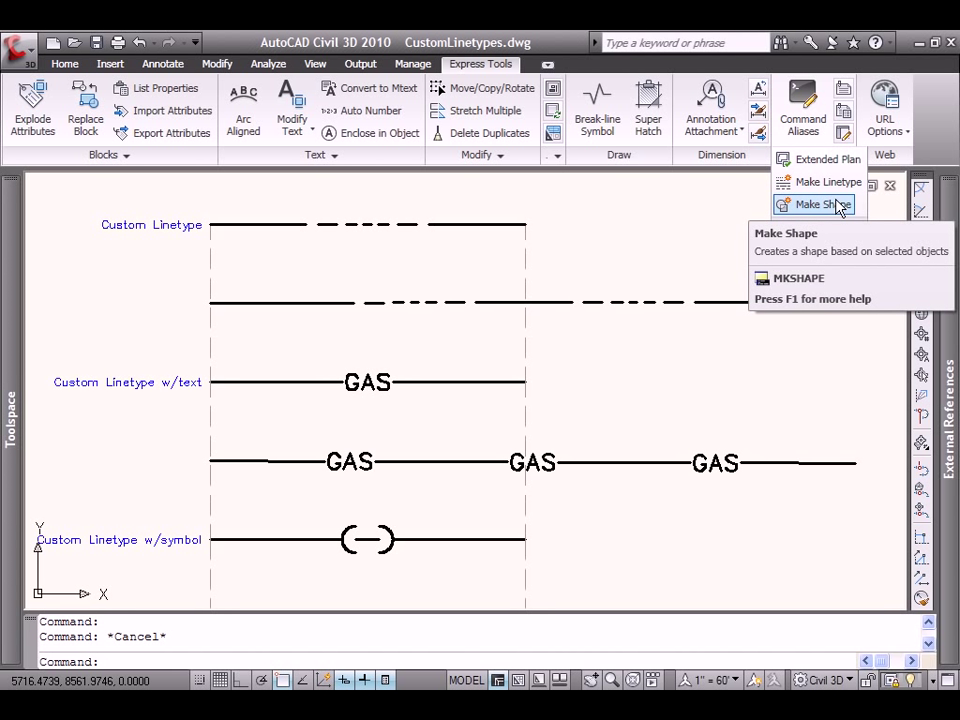
{"action": "left_click", "coordinate": [836, 205]}
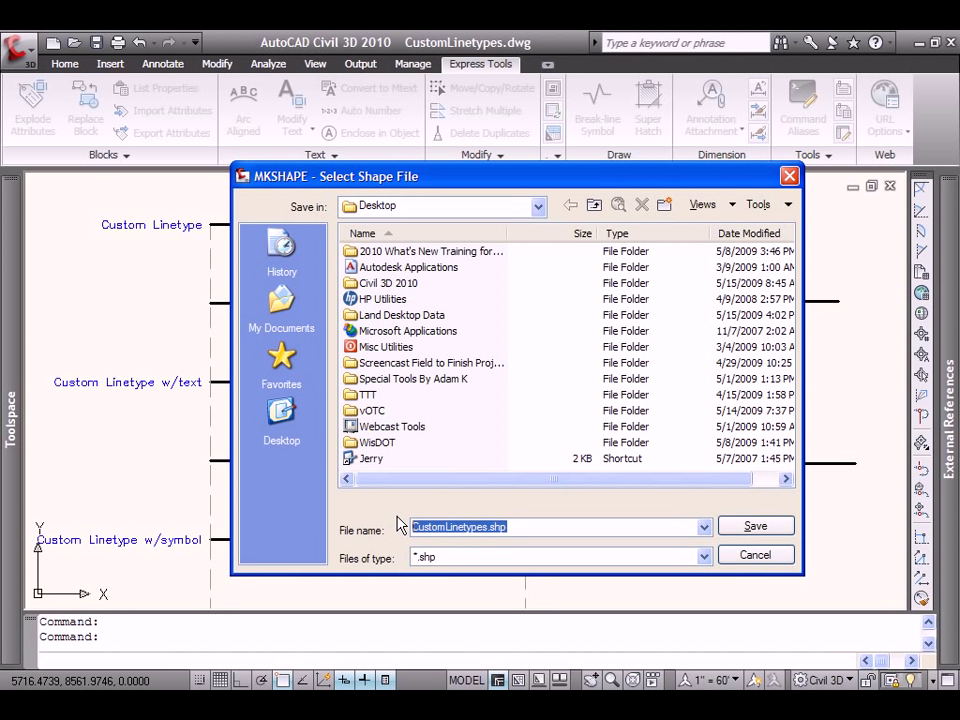
{"action": "type", "text": "CorpLimi"}
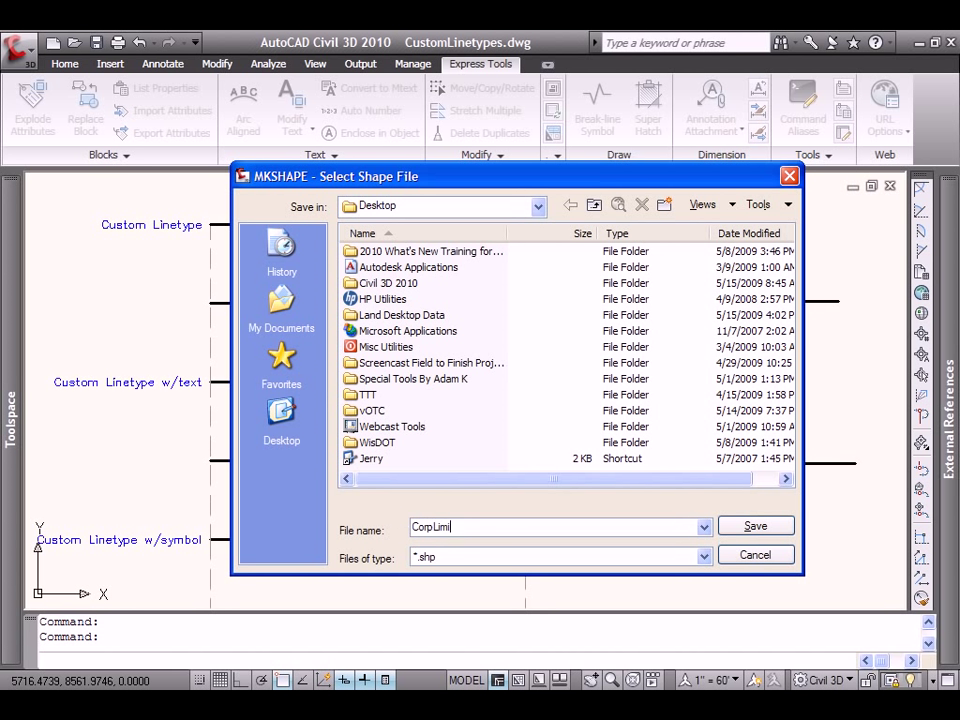
{"action": "type", "text": "ts"}
{"action": "left_click", "coordinate": [755, 526]}
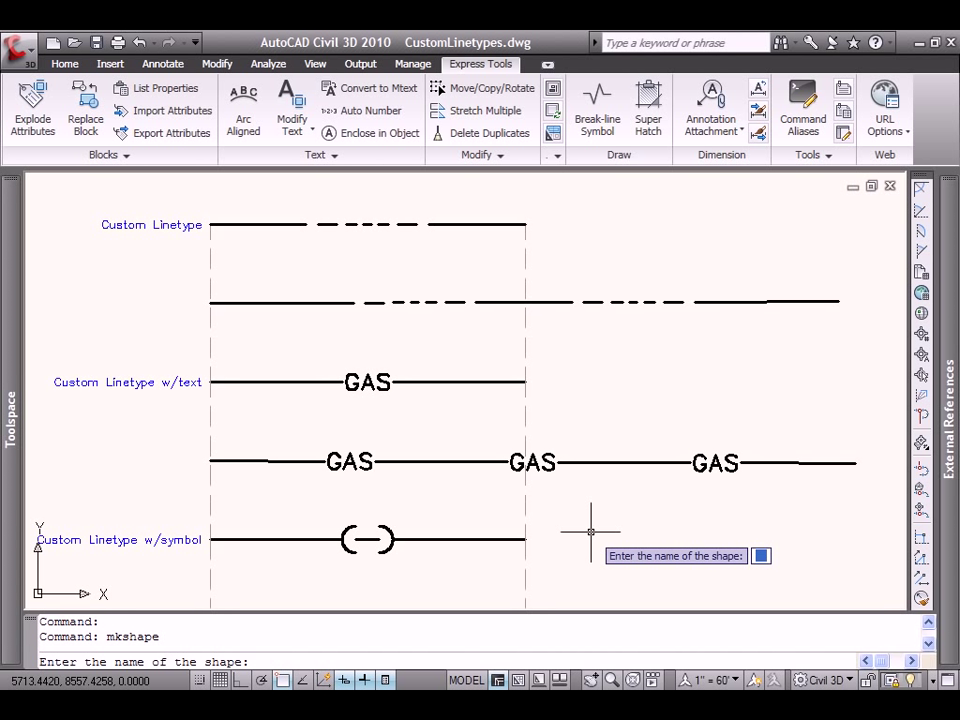
- Create the shape Corp at resolution 128 from the symbol's two arcs and dash, with its base point at the dash's midpoint
{"action": "type", "text": "Corp"}
{"action": "key", "text": "Return"}
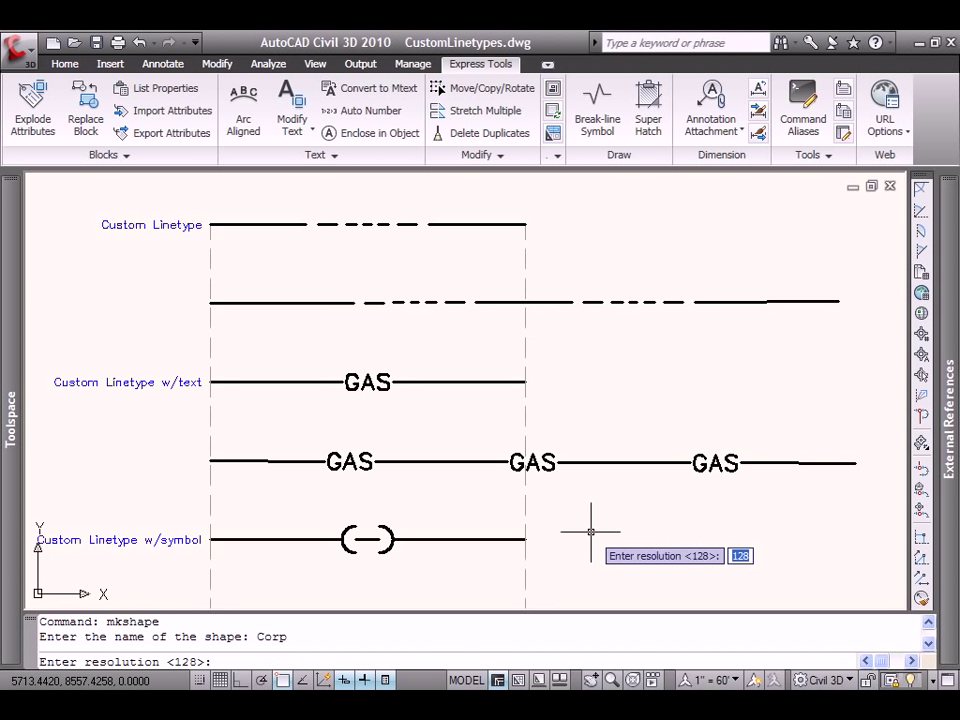
{"action": "key", "text": "Return"}
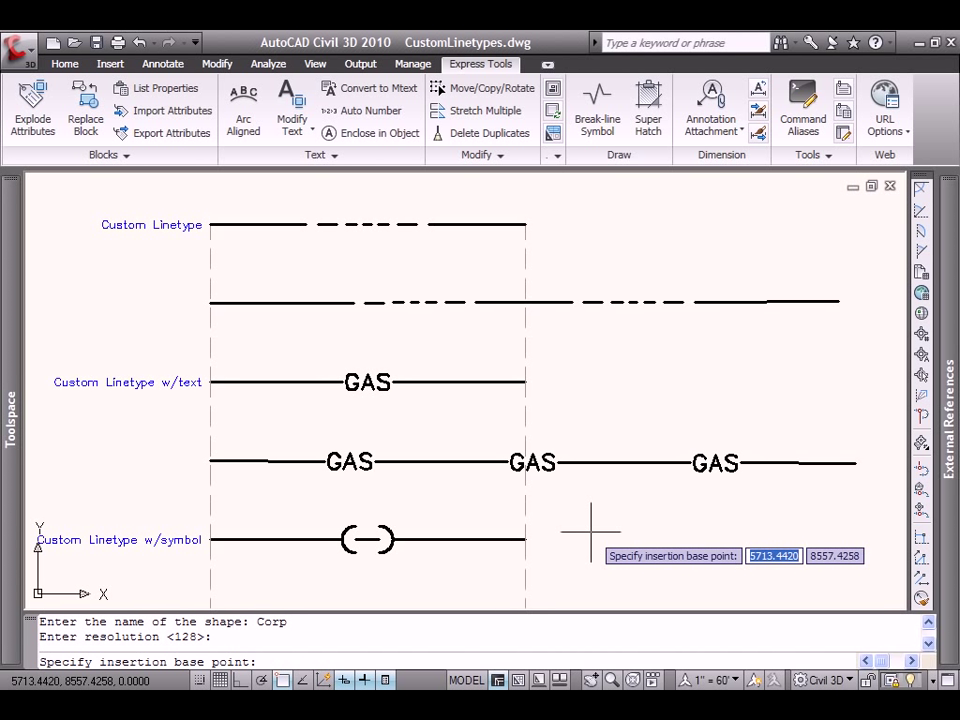
{"action": "left_click", "coordinate": [367, 540]}
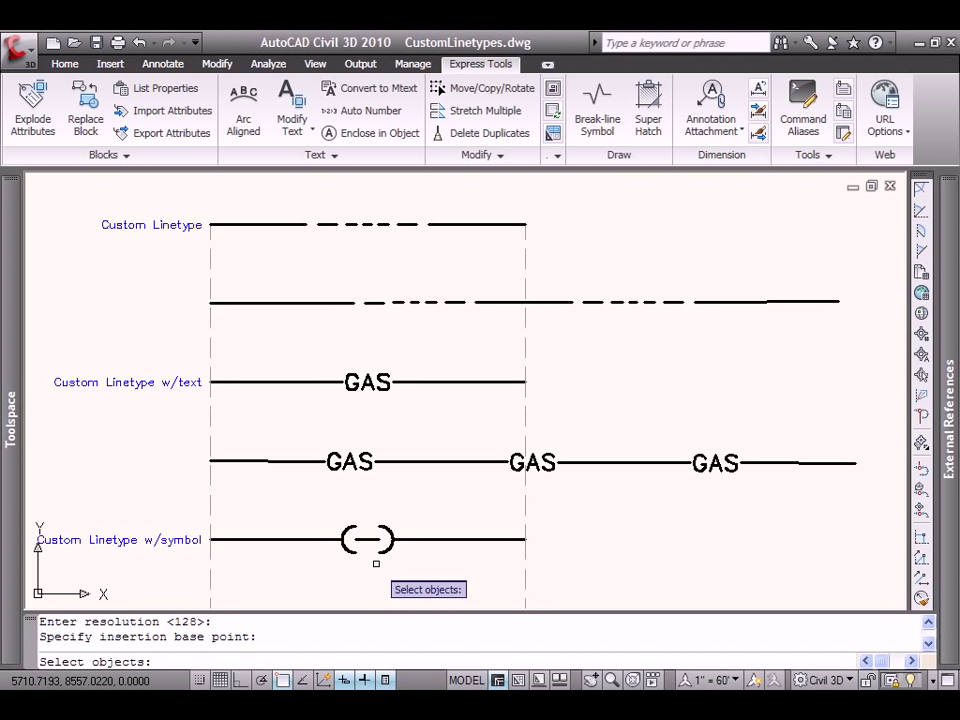
{"action": "left_click", "coordinate": [326, 568]}
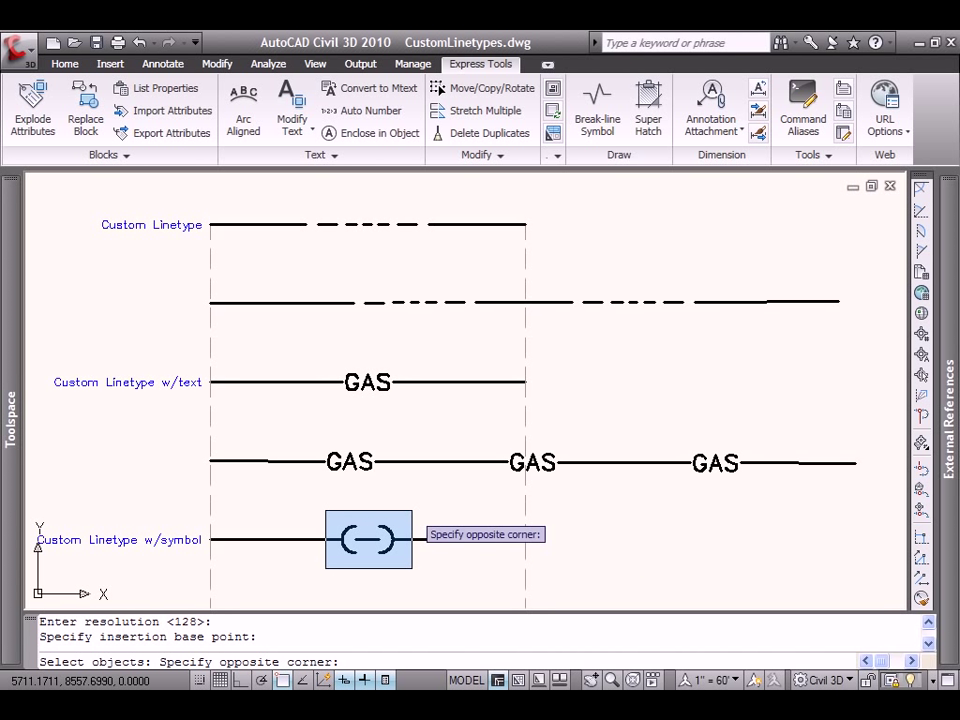
{"action": "left_click", "coordinate": [411, 511]}
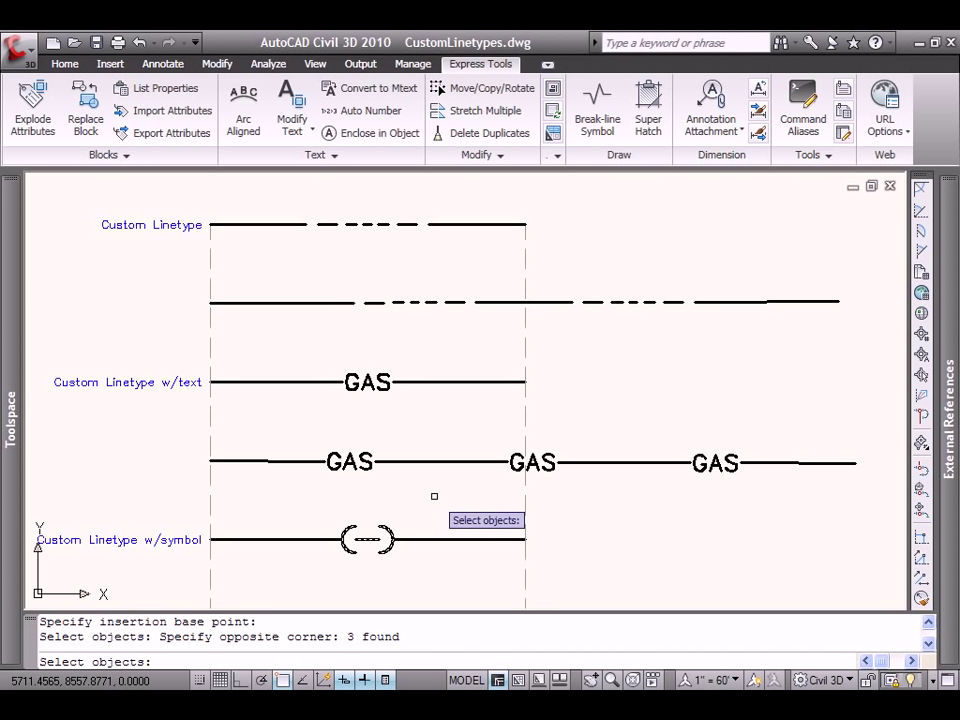
{"action": "key", "text": "Return"}
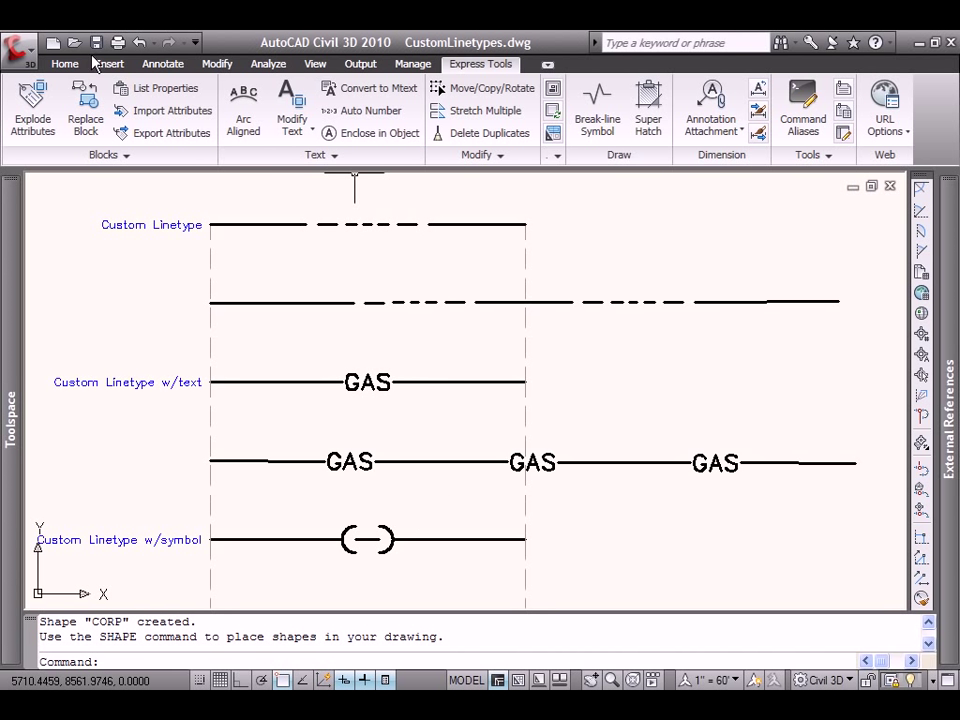
- Erase the two arcs and the dash from the middle of the Custom Linetype w/symbol sample
{"action": "left_click", "coordinate": [66, 63]}
{"action": "left_click", "coordinate": [512, 132]}
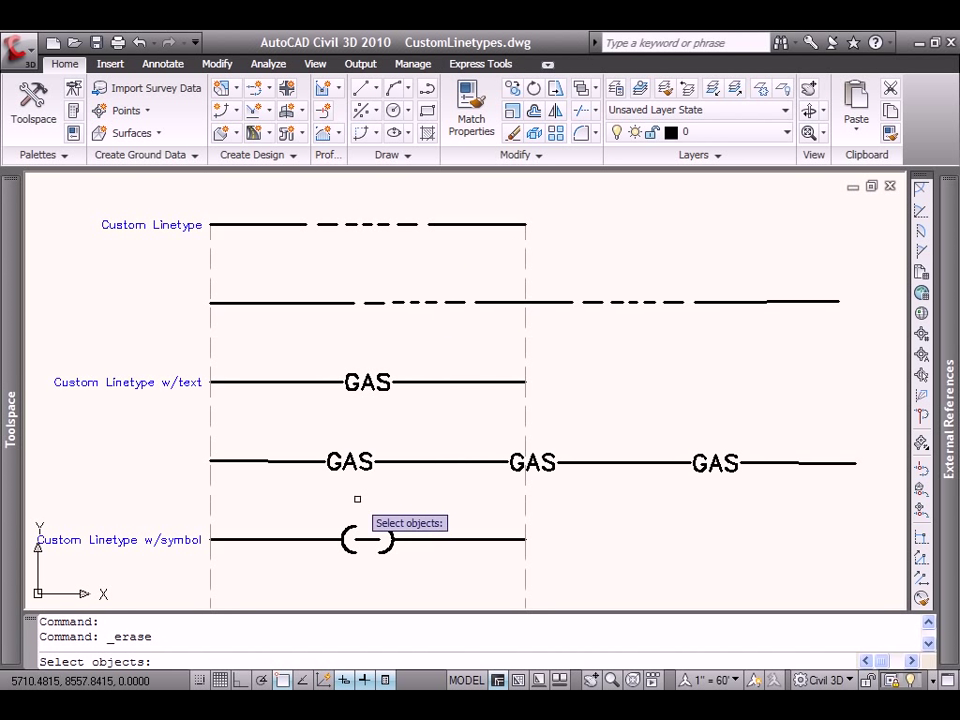
{"action": "left_click", "coordinate": [326, 566]}
{"action": "left_click", "coordinate": [422, 510]}
{"action": "key", "text": "Return"}
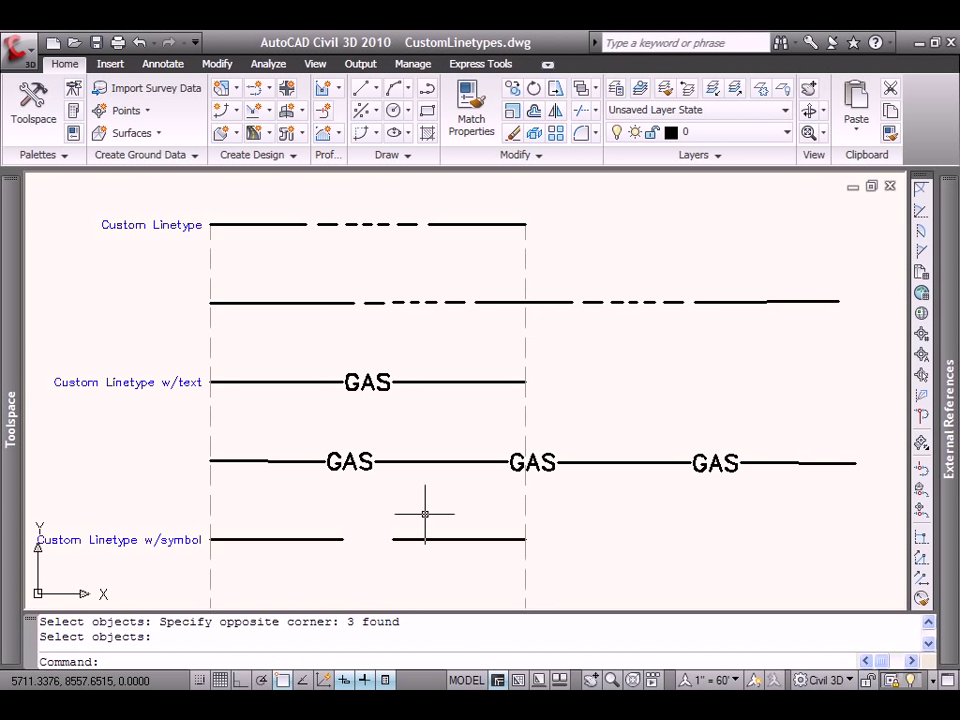
- Insert the shape Corp midway between the two dashes of the Custom Linetype w/symbol sample, at height 1 and rotation 0
{"action": "type", "text": "shape"}
{"action": "key", "text": "Return"}
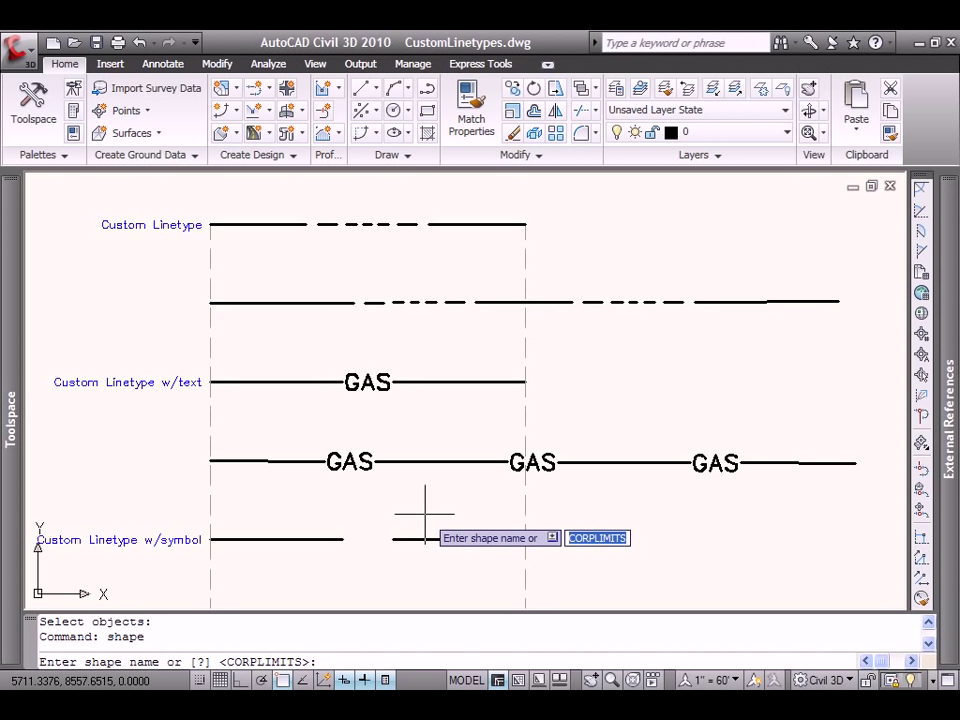
{"action": "key", "text": "Return"}
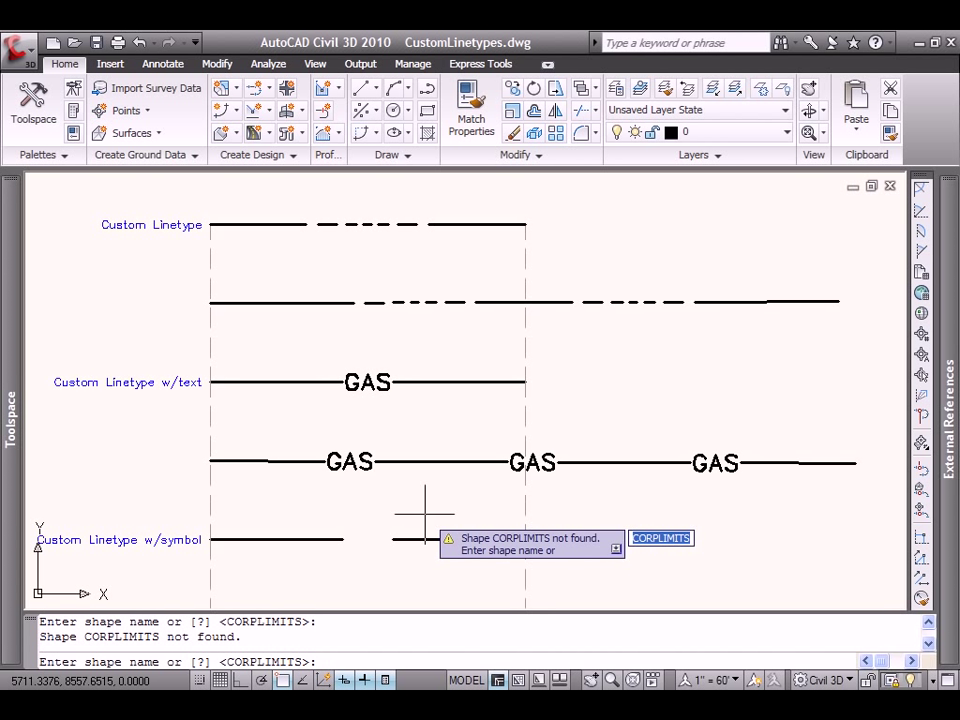
{"action": "type", "text": "corp"}
{"action": "key", "text": "Return"}
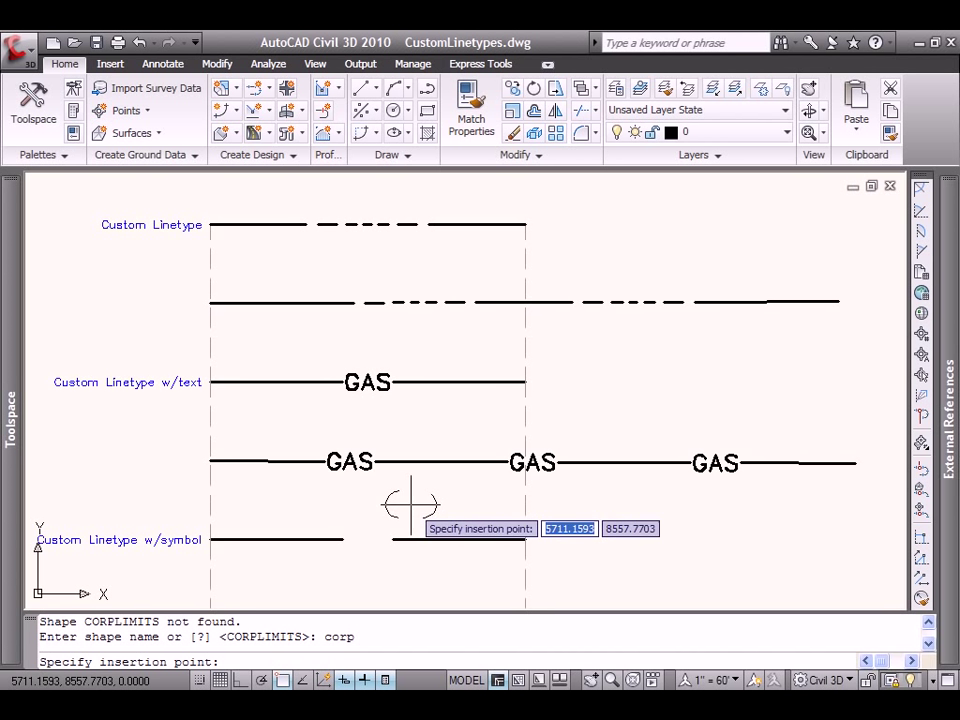
{"action": "right_click", "coordinate": [376, 502], "text": "shift"}
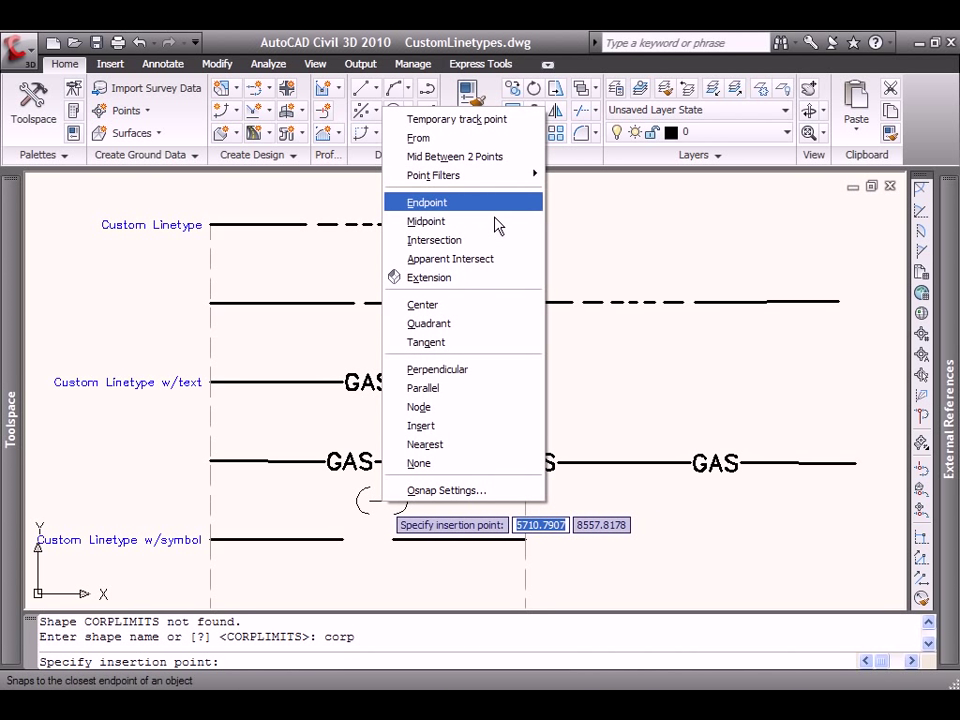
{"action": "left_click", "coordinate": [476, 160]}
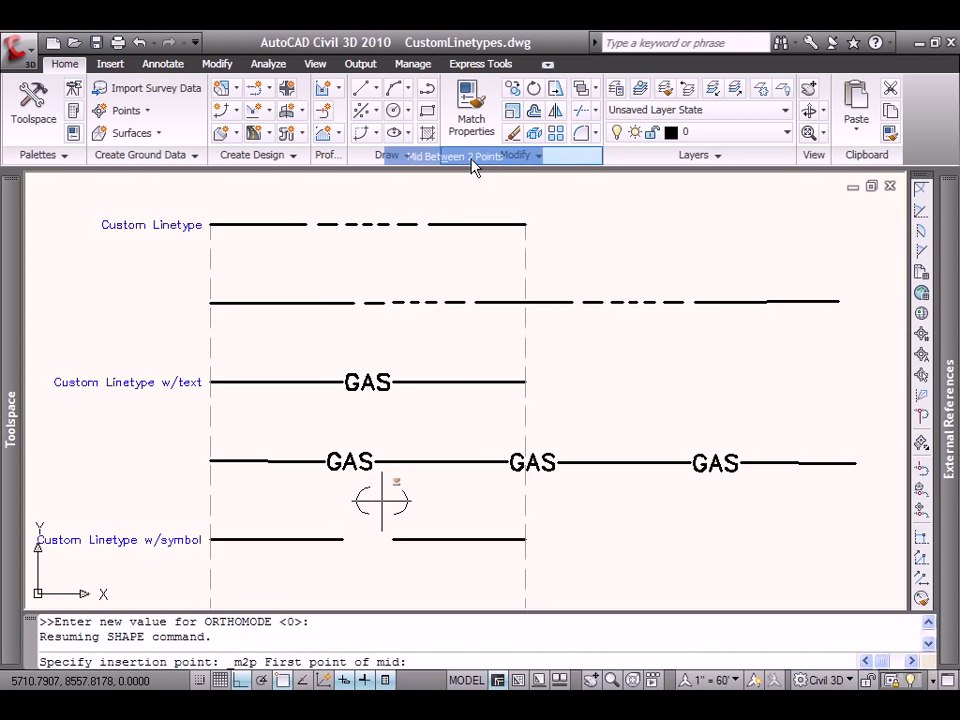
{"action": "left_click", "coordinate": [341, 539]}
{"action": "left_click", "coordinate": [392, 537]}
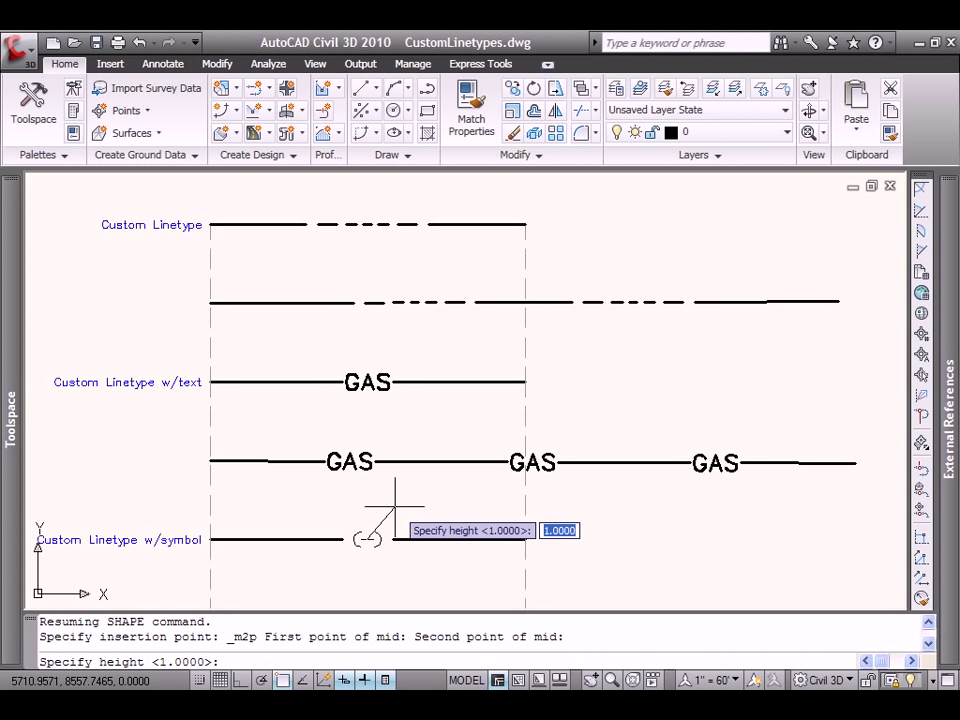
{"action": "key", "text": "Return"}
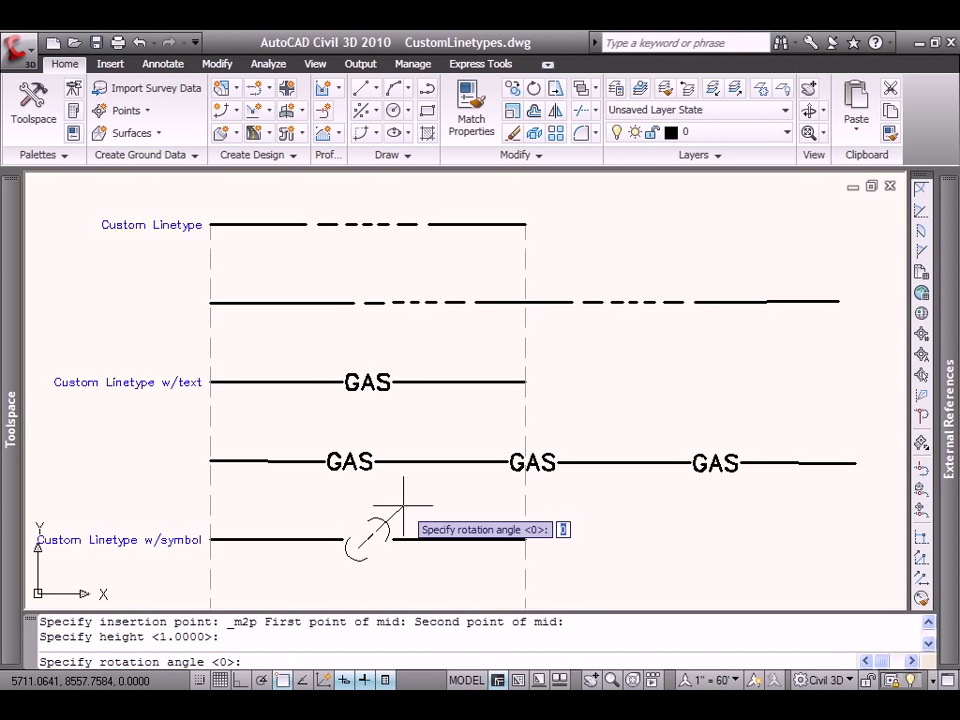
{"action": "key", "text": "Return"}
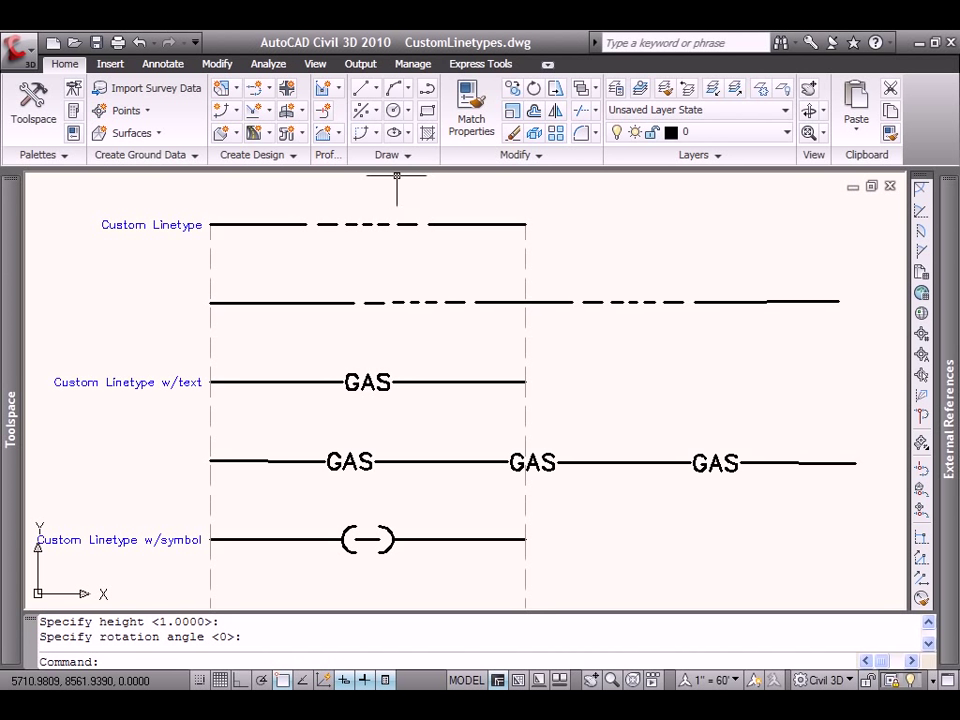
- Start Make Linetype and save the linetype file on the Desktop as CL Symbol.lin
{"action": "left_click", "coordinate": [480, 63]}
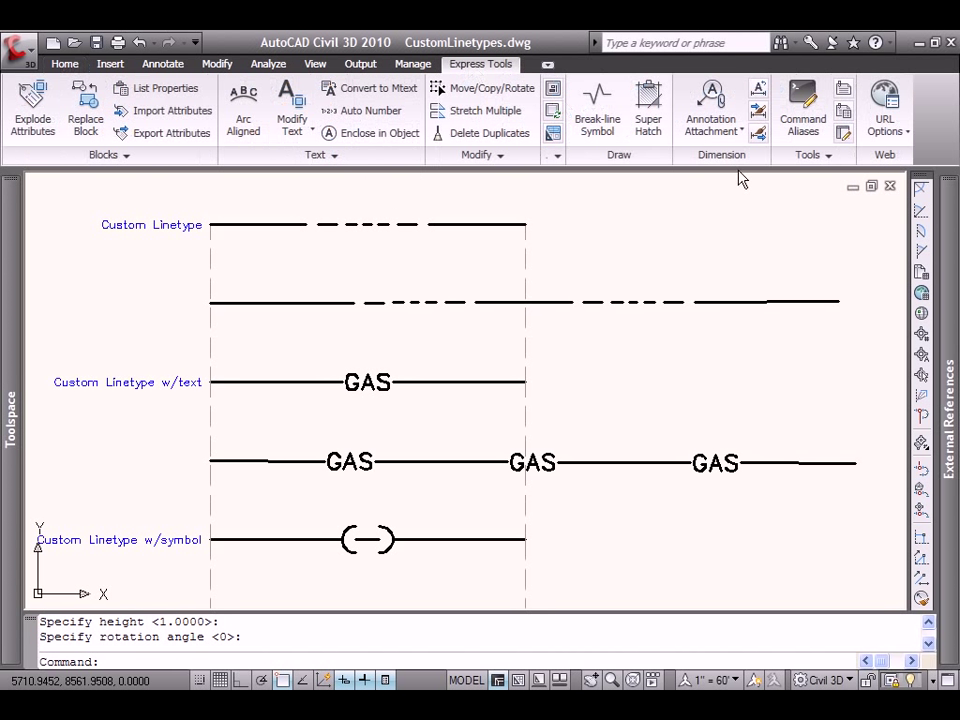
{"action": "left_click", "coordinate": [818, 156]}
{"action": "left_click", "coordinate": [826, 182]}
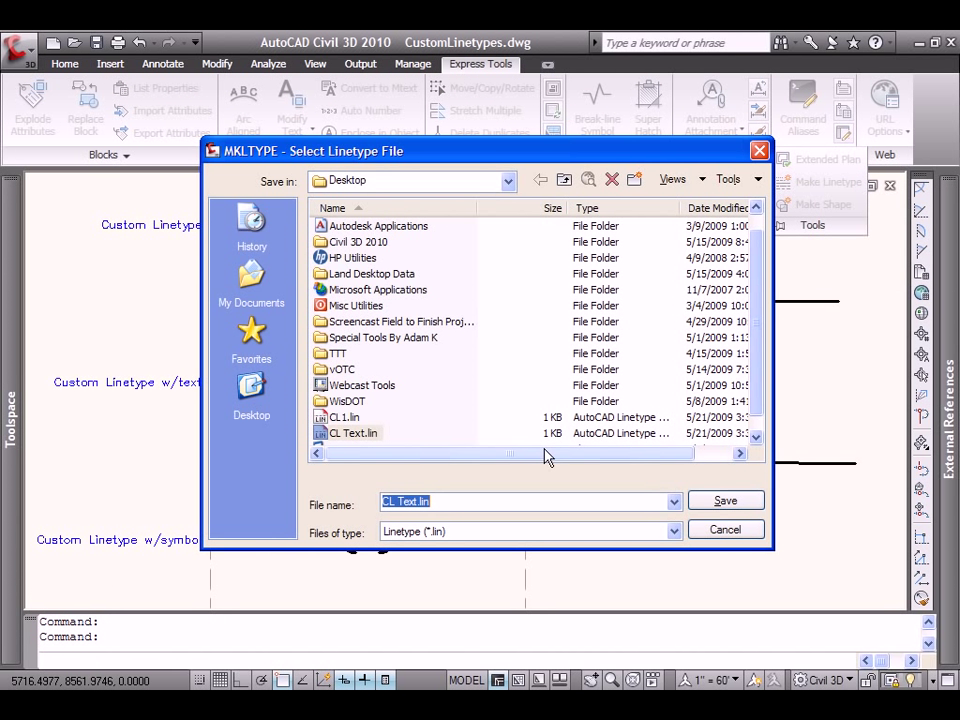
{"action": "left_click_drag", "start_coordinate": [397, 501], "coordinate": [417, 500]}
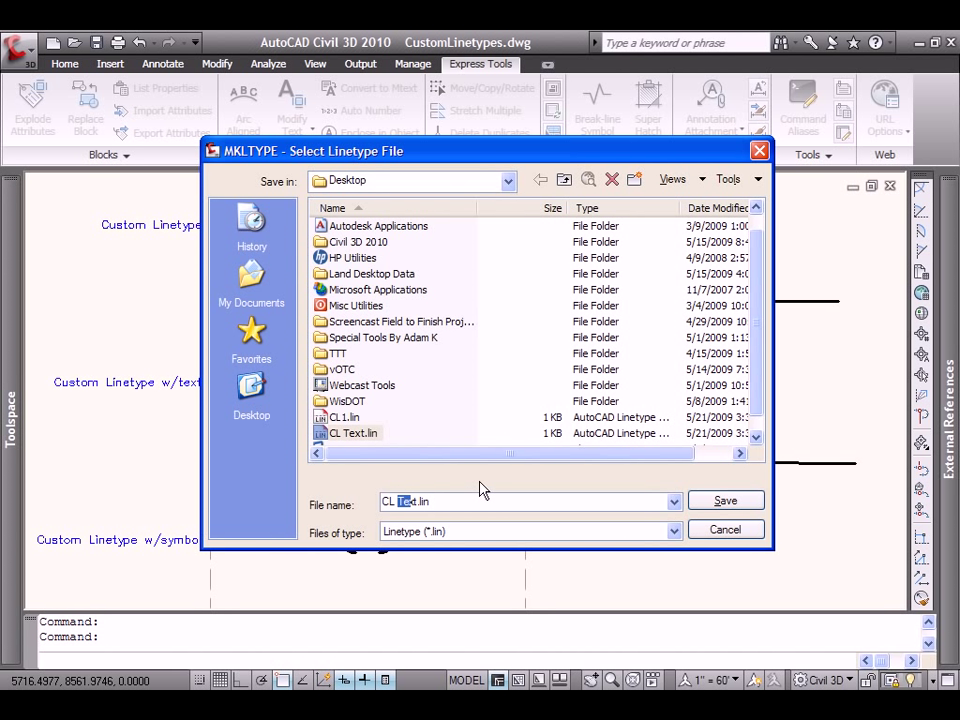
{"action": "type", "text": "Skymbol"}
{"action": "key", "text": "Delete"}
{"action": "left_click", "coordinate": [722, 501]}
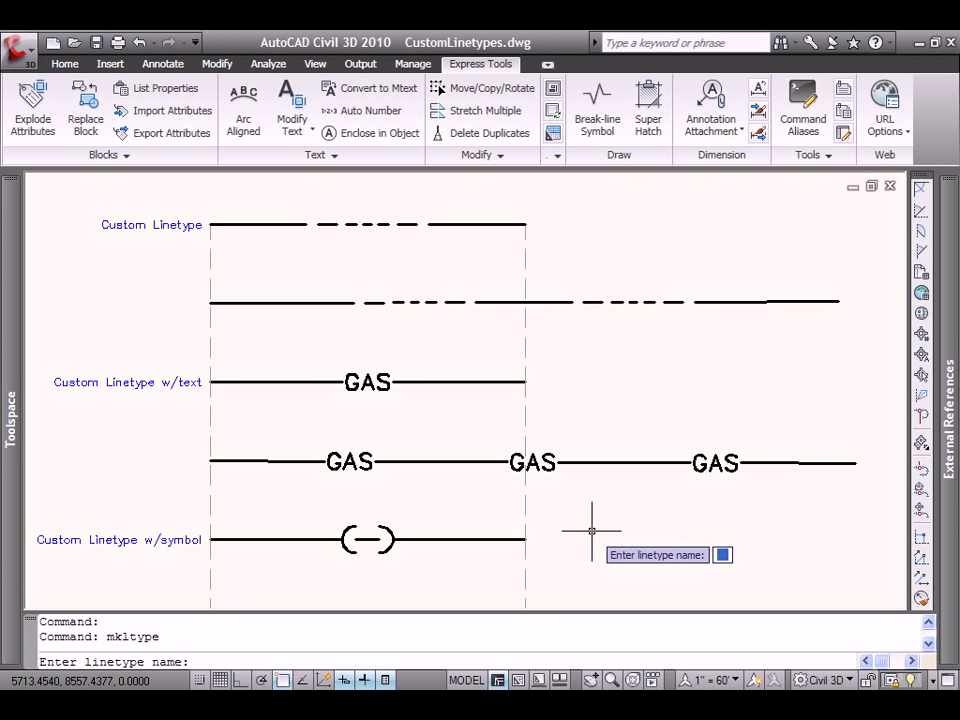
- Name the linetype CorpLimits and describe it as Corporate Limits
{"action": "type", "text": "CorpLimits"}
{"action": "key", "text": "Return"}
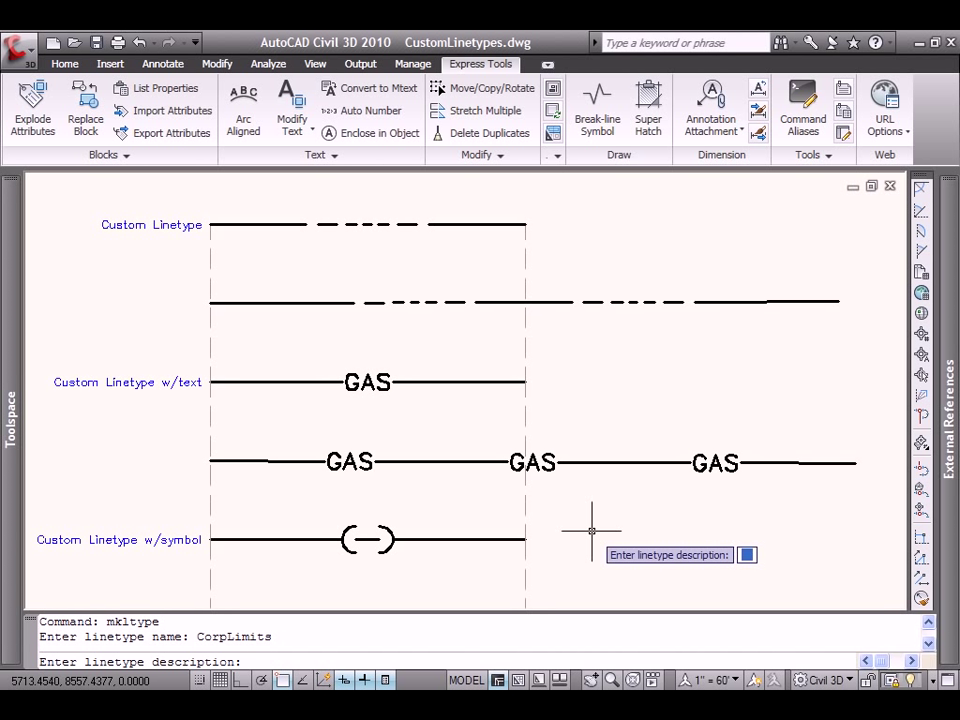
{"action": "type", "text": "Corporate L"}
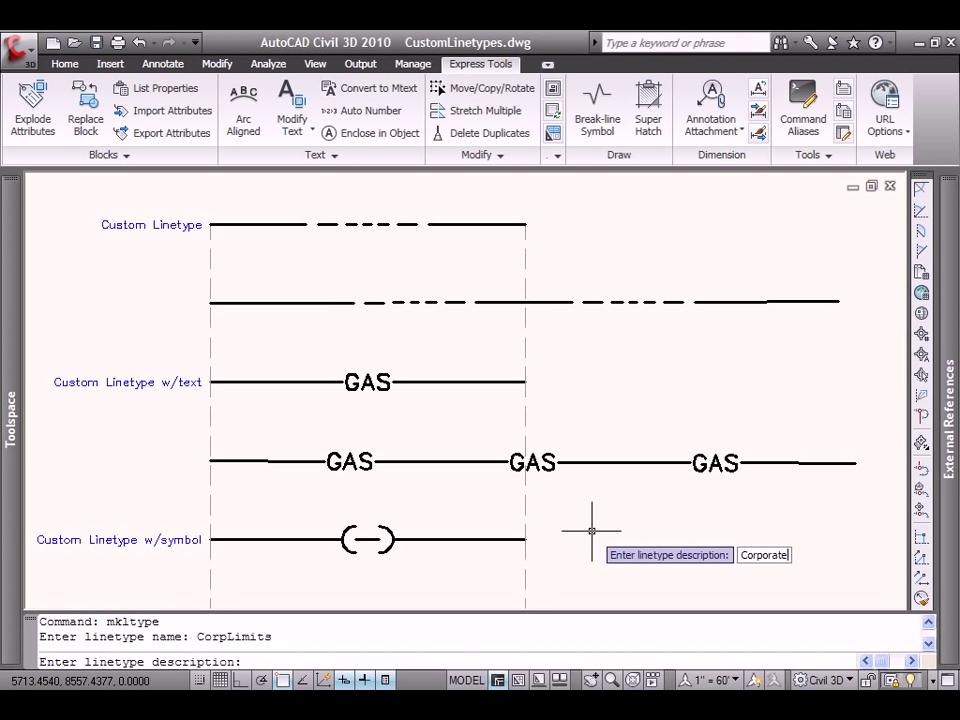
{"action": "type", "text": "its"}
{"action": "key", "text": "Return"}
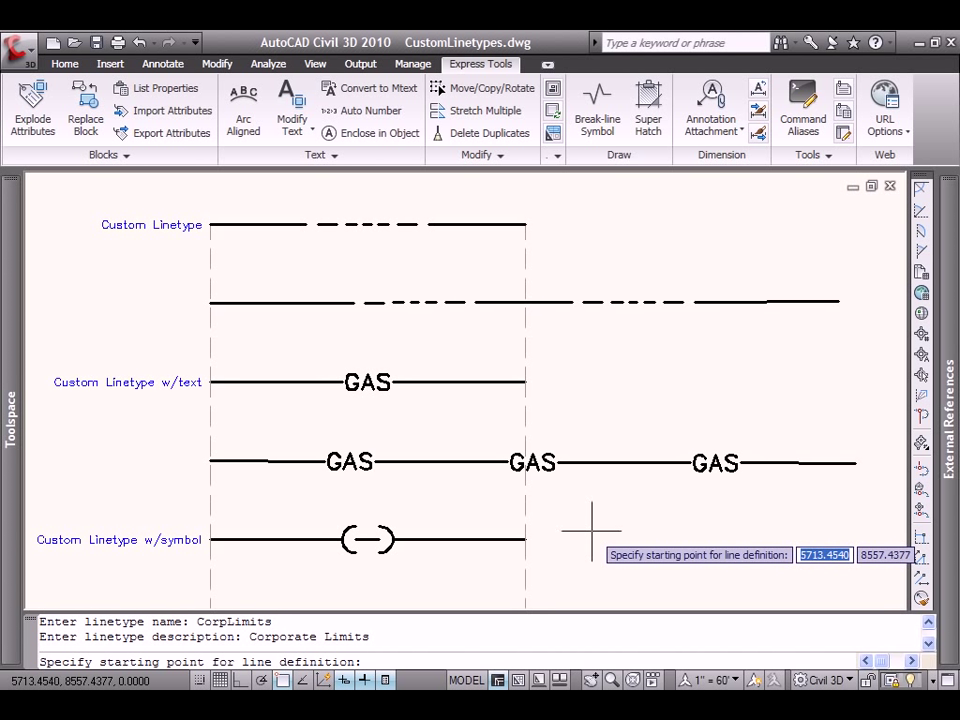
- Define the pattern from the symbol sample's left end to the start of its second dash, using the first dash and the Corp shape
{"action": "left_click", "coordinate": [211, 540]}
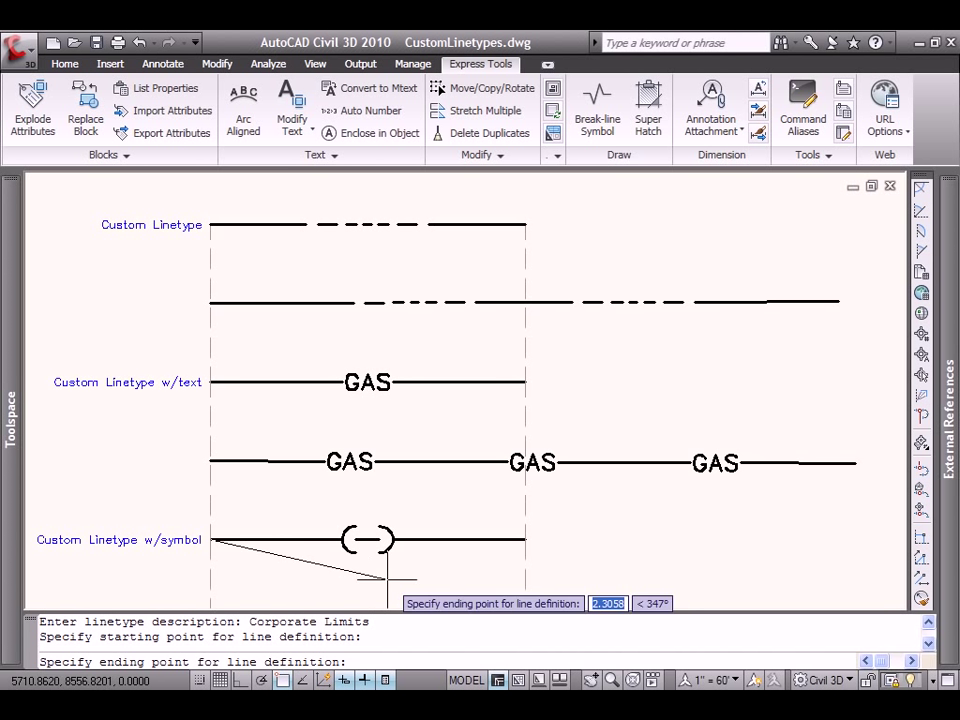
{"action": "left_click", "coordinate": [399, 540]}
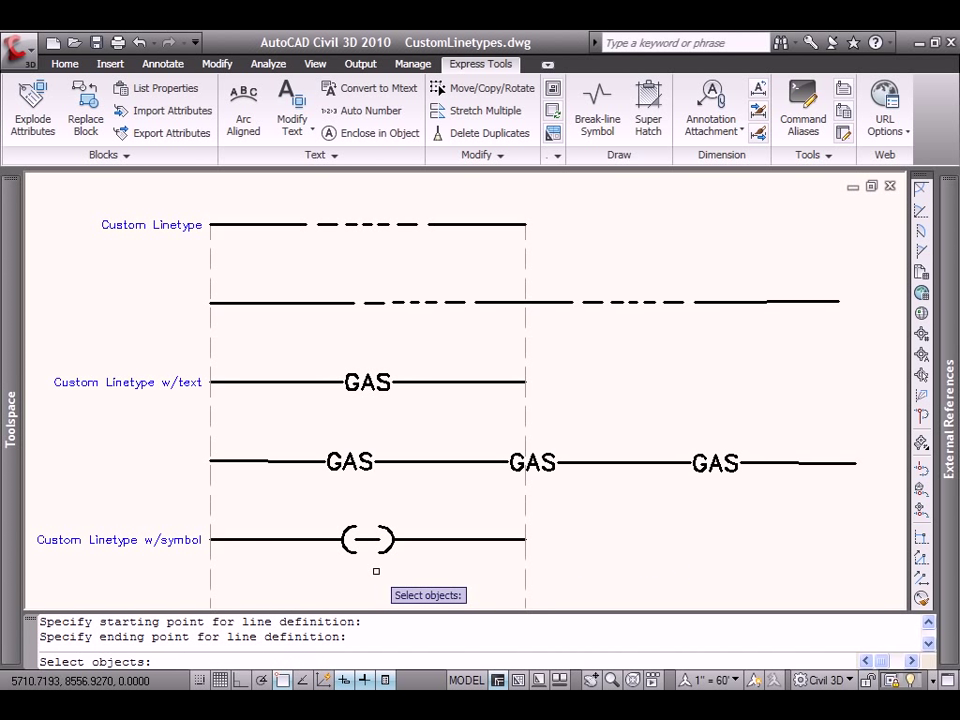
{"action": "left_click", "coordinate": [376, 571]}
{"action": "left_click", "coordinate": [336, 514]}
{"action": "key", "text": "Return"}
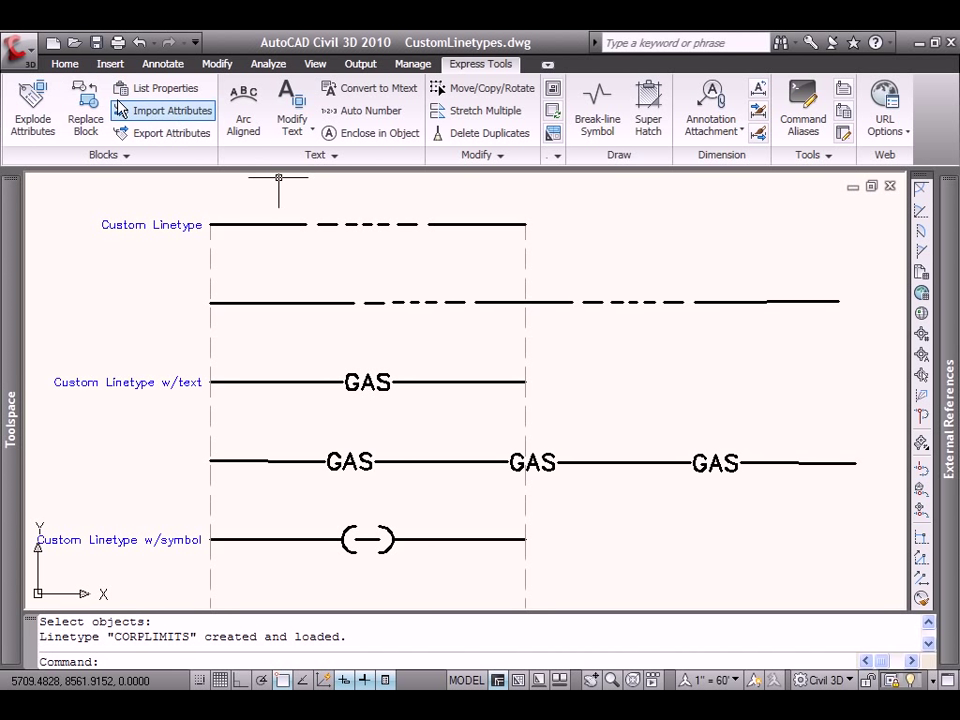
- Draw a horizontal line below the Custom Linetype w/symbol sample, between the lower ends of the two dashed vertical guides
{"action": "left_click", "coordinate": [66, 64]}
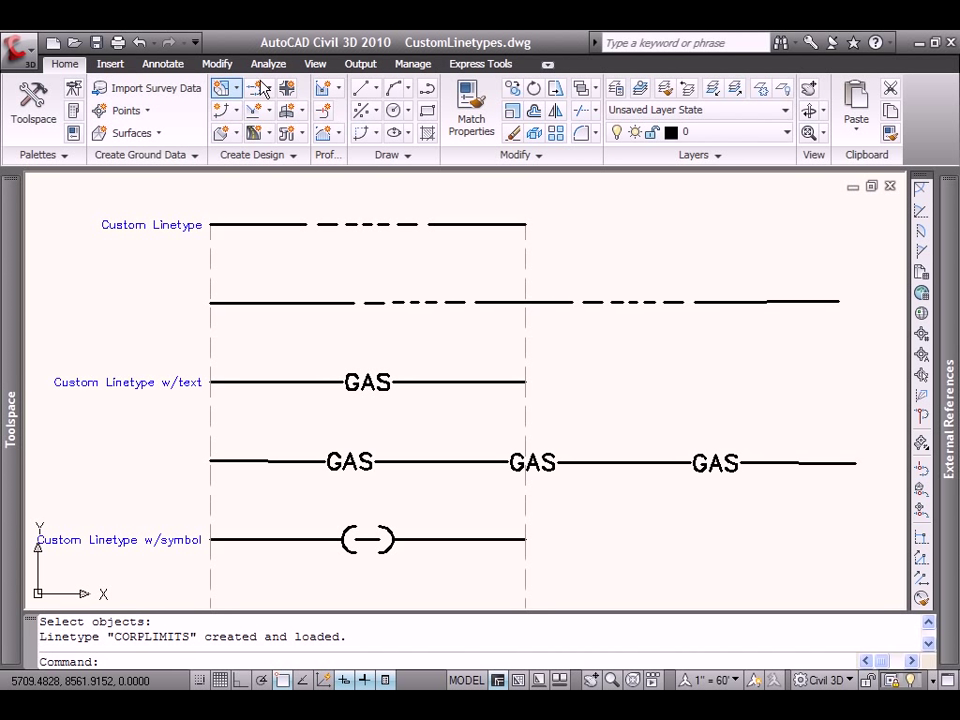
{"action": "left_click", "coordinate": [372, 89]}
{"action": "left_click", "coordinate": [400, 118]}
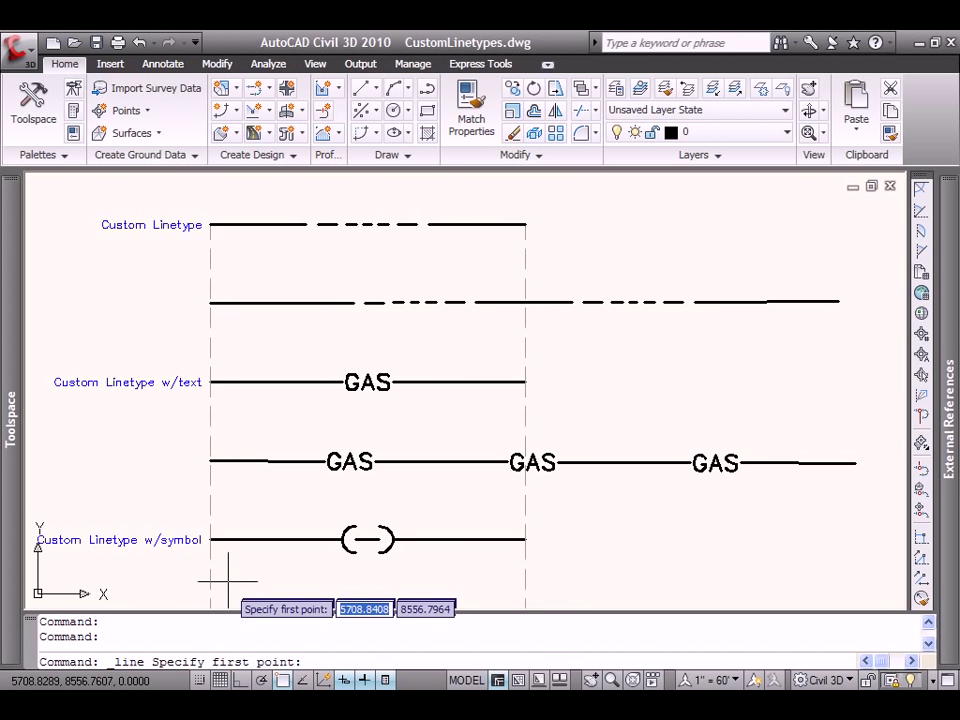
{"action": "middle_click_drag", "start_coordinate": [223, 579], "coordinate": [237, 531]}
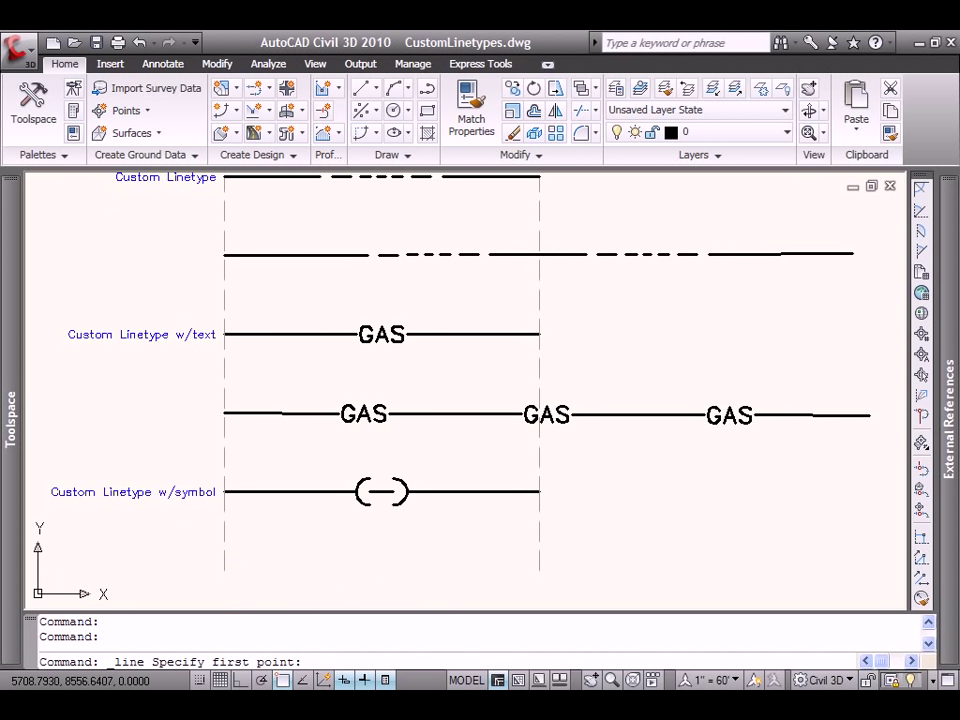
{"action": "left_click", "coordinate": [223, 570]}
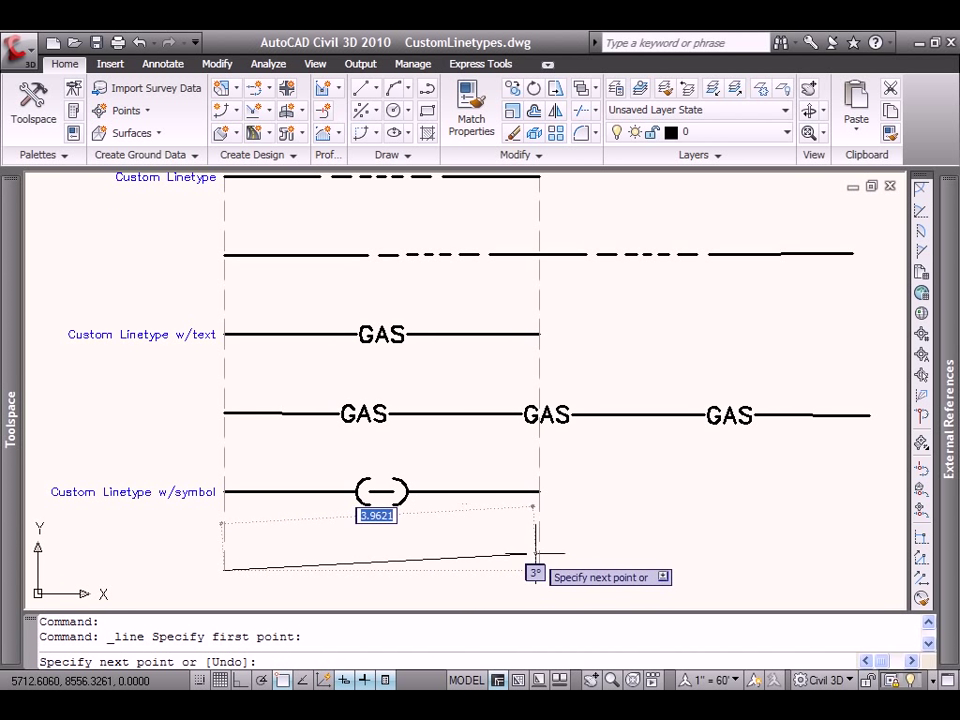
{"action": "right_click", "coordinate": [591, 555]}
{"action": "left_click", "coordinate": [618, 556]}
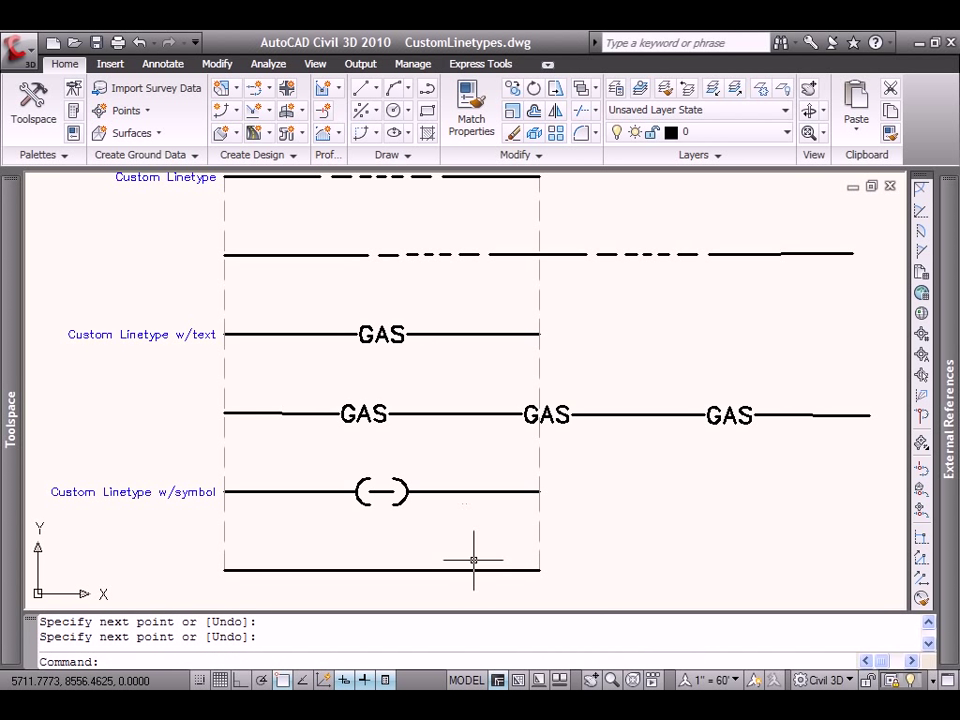
- Set the linetype of the new line below the symbol sample to CORPLIMITS
{"action": "left_click", "coordinate": [471, 570]}
{"action": "left_click", "coordinate": [810, 520]}
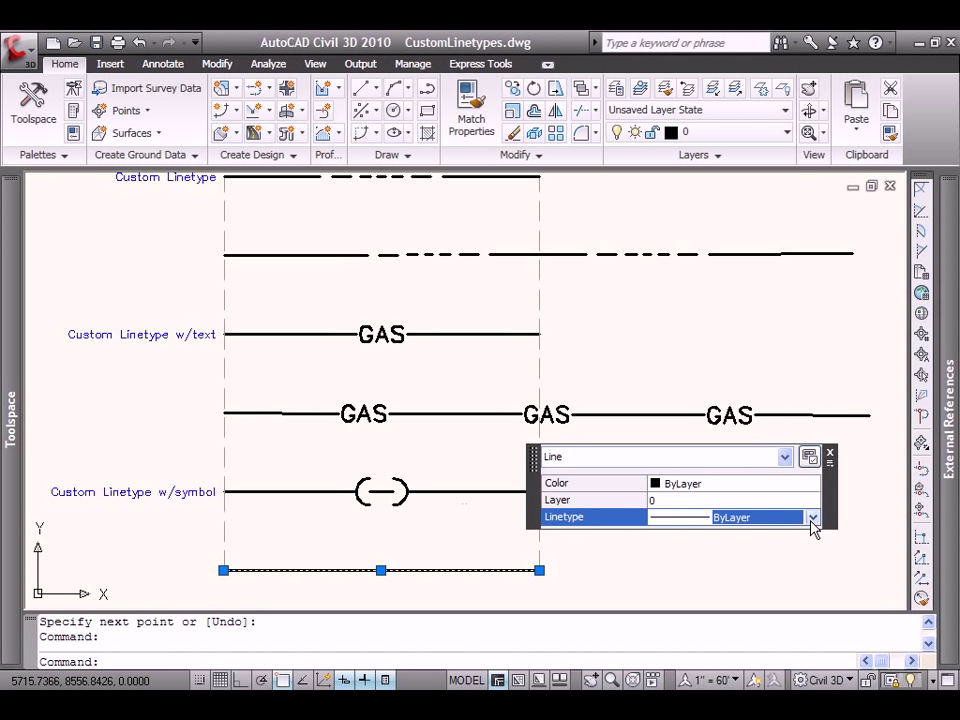
{"action": "left_click", "coordinate": [812, 520]}
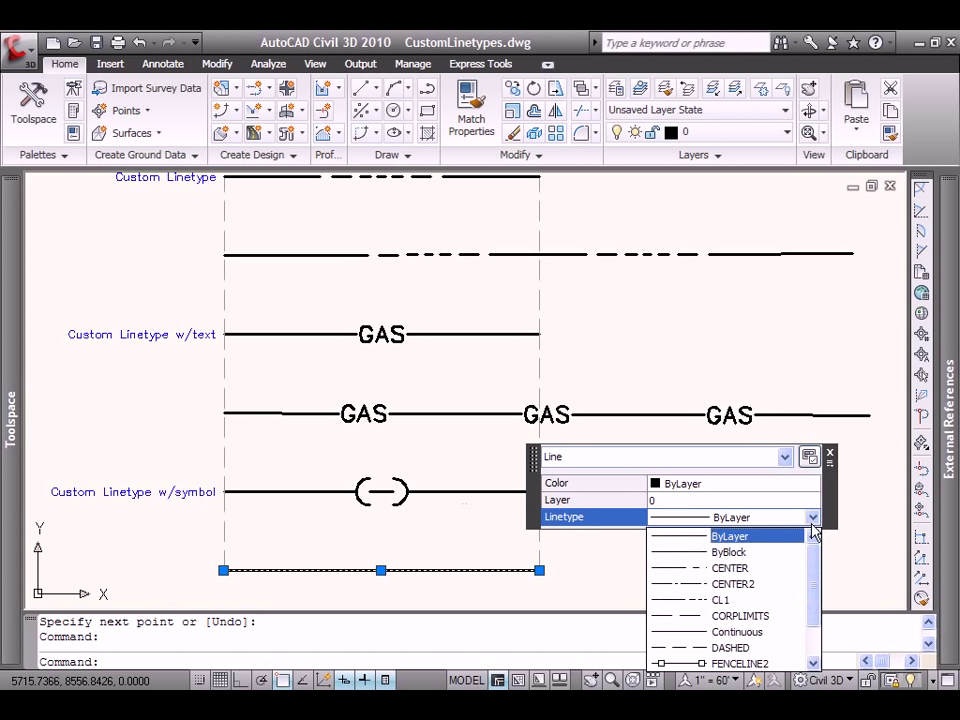
{"action": "left_click", "coordinate": [780, 616]}
{"action": "left_click", "coordinate": [830, 452]}
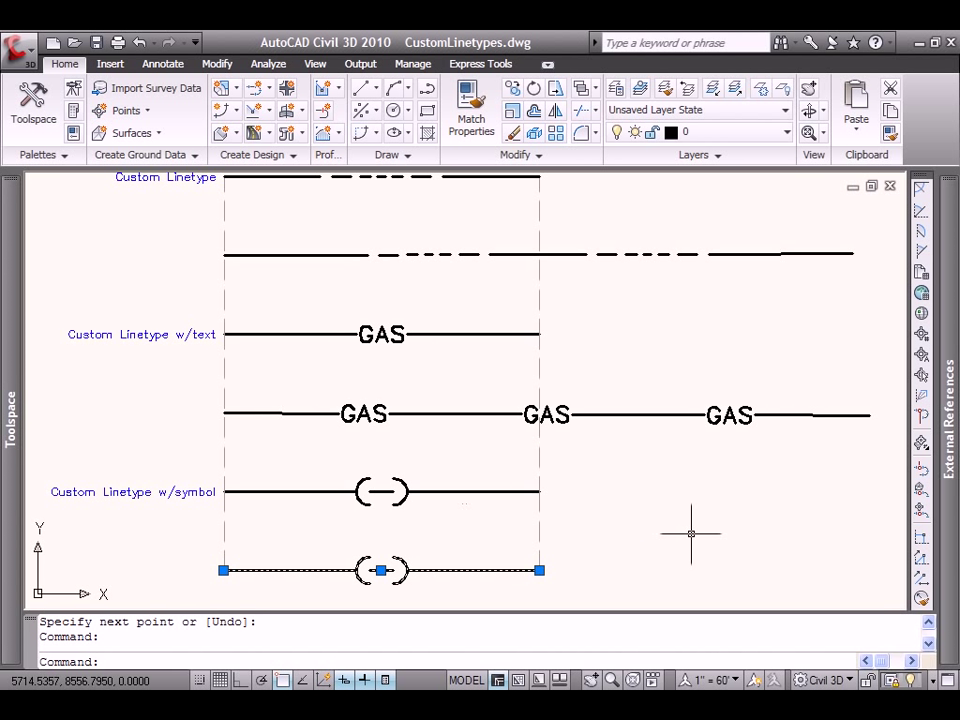
{"action": "key", "text": "Escape"}
- Stretch the right end of the CORPLIMITS line past the dashed guide to about the end of the GAS test line
{"action": "left_click", "coordinate": [522, 570]}
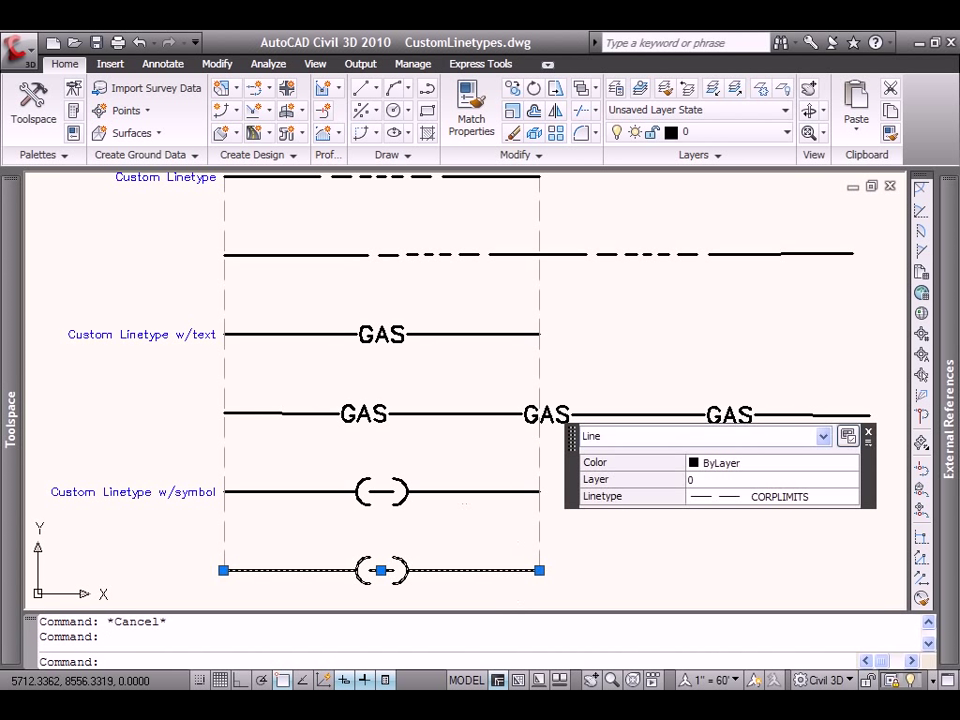
{"action": "left_click", "coordinate": [539, 570]}
{"action": "left_click", "coordinate": [864, 570]}
{"action": "key", "text": "Escape"}
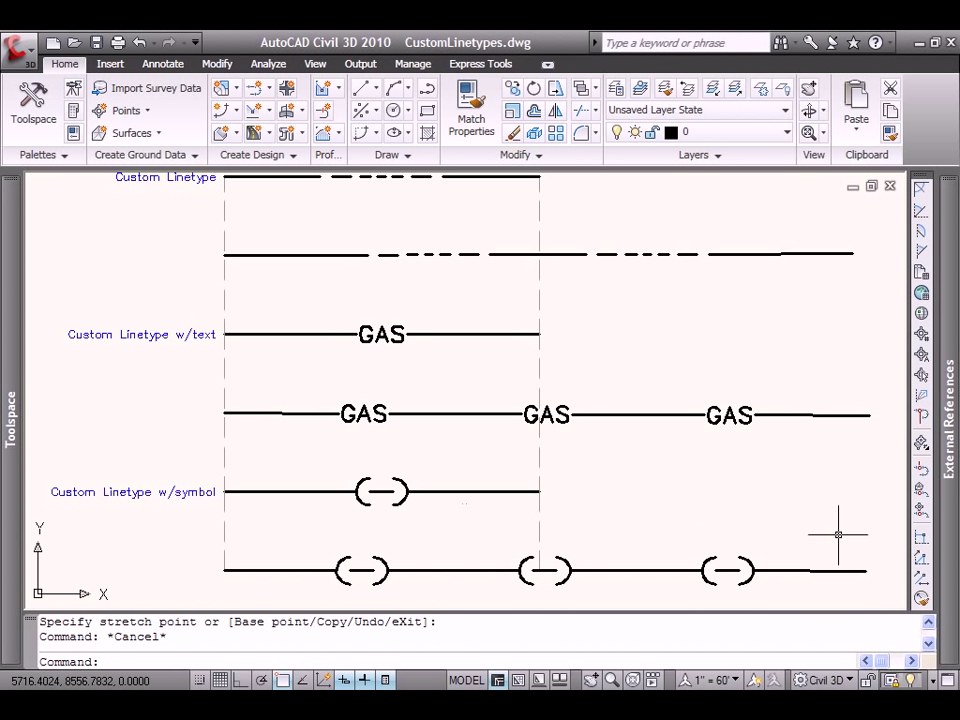
{"action": "scroll", "coordinate": [670, 487], "scroll_direction": "down", "scroll_amount": 2}
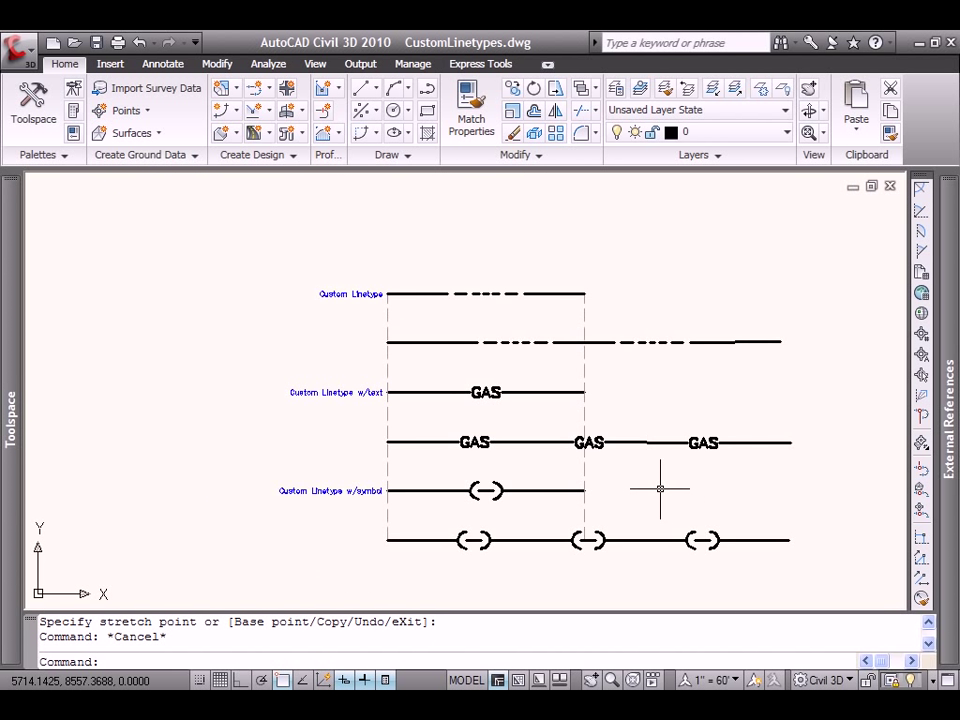
{"action": "scroll", "coordinate": [678, 497], "scroll_direction": "up", "scroll_amount": 1}
{"action": "middle_click_drag", "start_coordinate": [678, 497], "coordinate": [608, 499]}
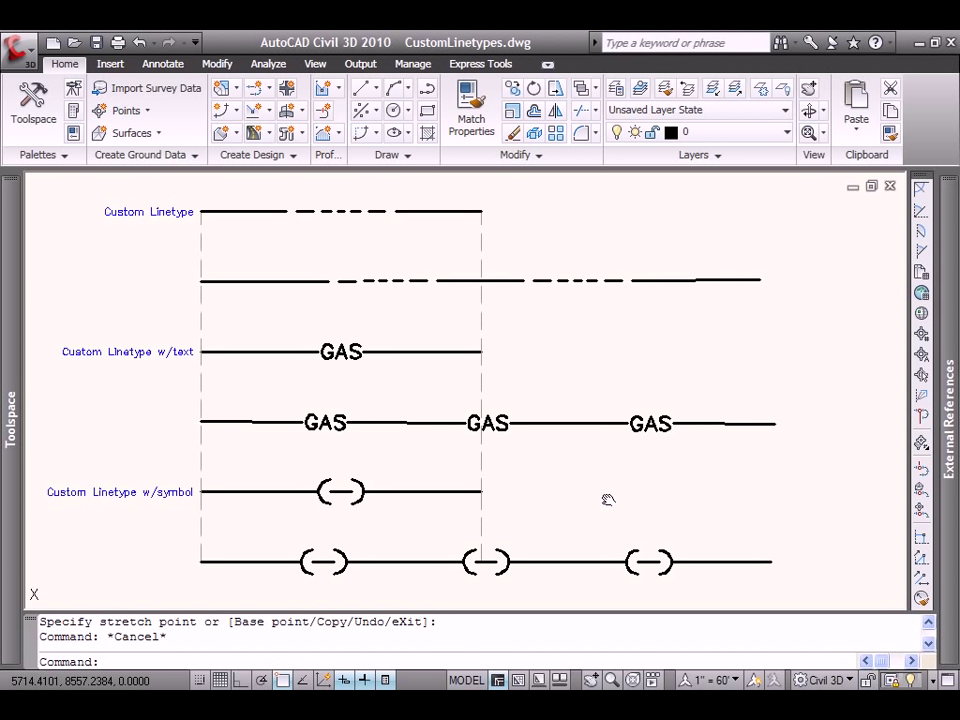